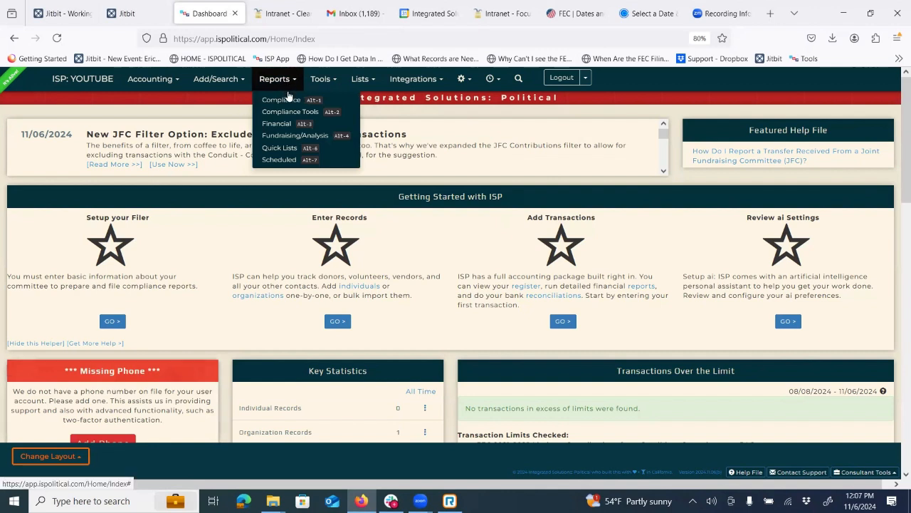
# - Go to Reports > Financial, which opens on the Accounts Payable report
pyautogui.click(288, 125)
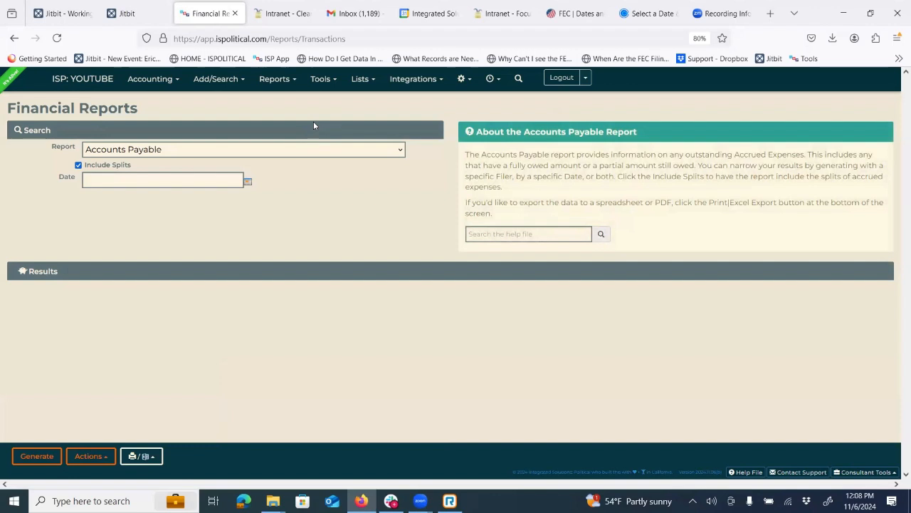
# - Preview the Budget Category, Detailed Financials and Donation Summary reports
pyautogui.click(128, 153)
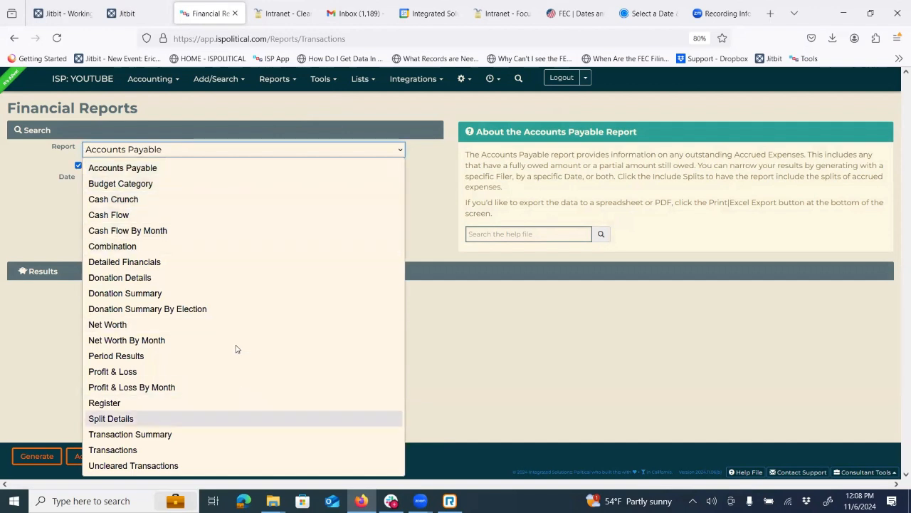
pyautogui.click(125, 186)
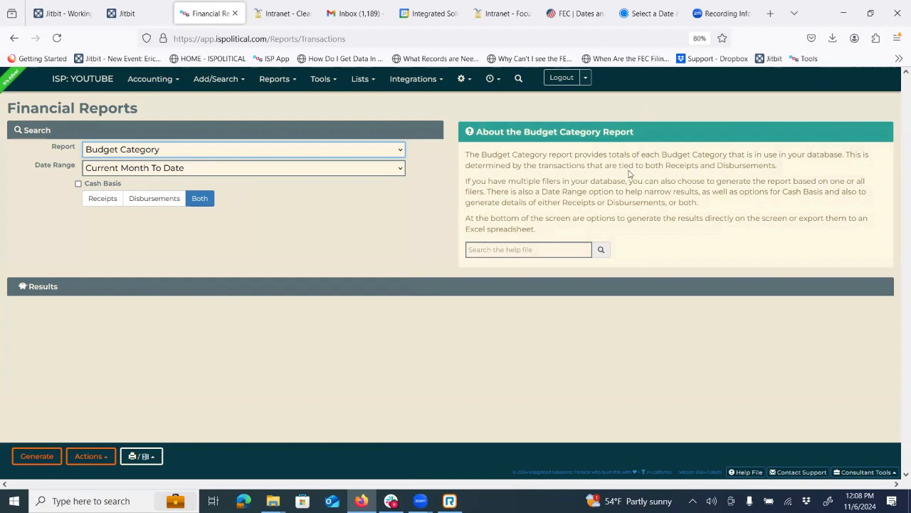
pyautogui.click(153, 150)
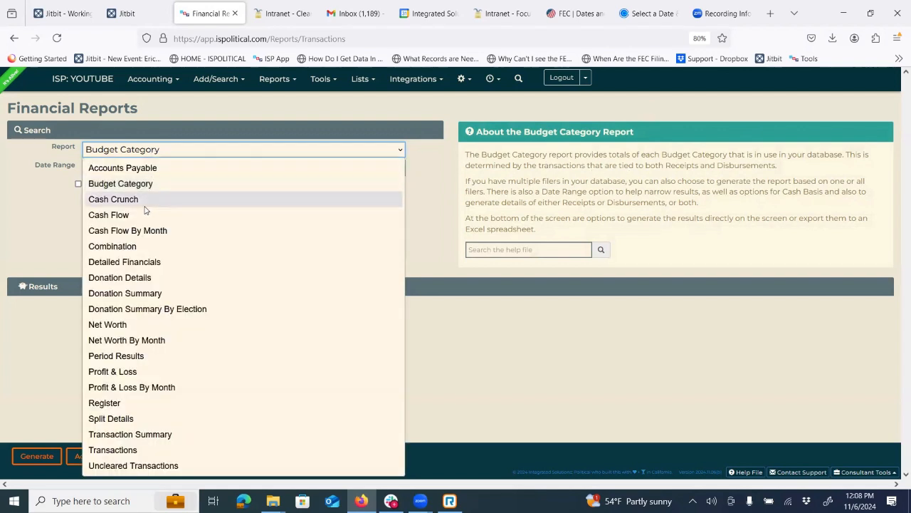
pyautogui.click(136, 264)
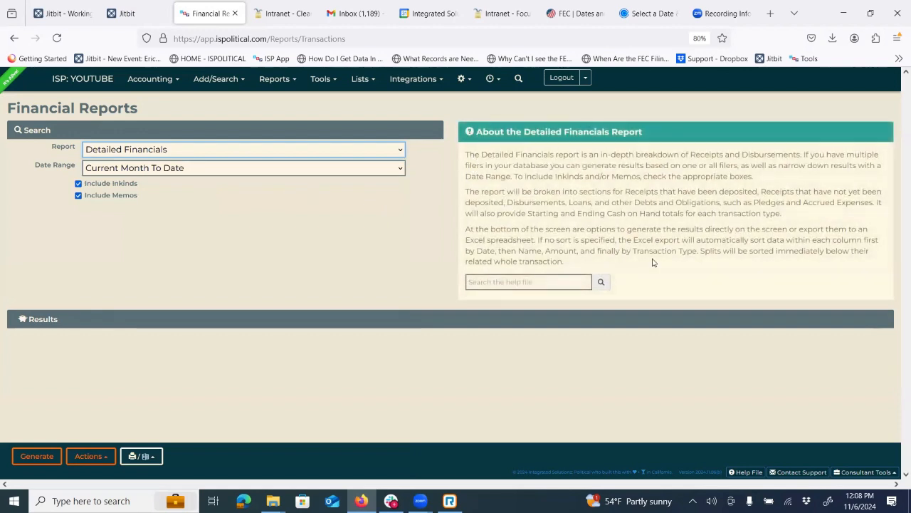
pyautogui.click(181, 151)
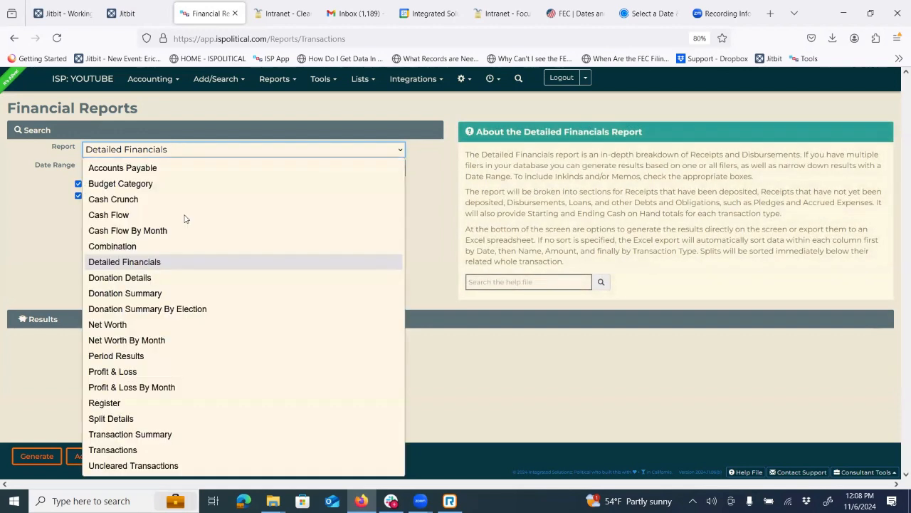
pyautogui.click(142, 295)
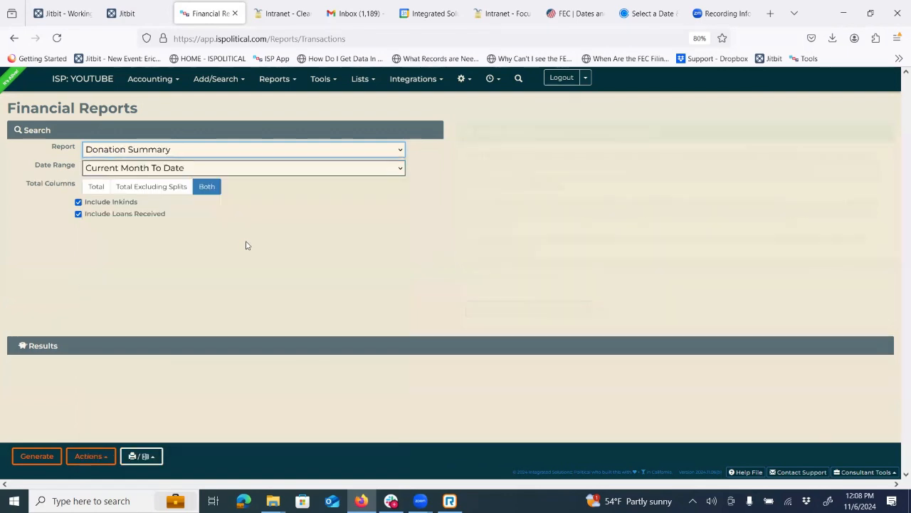
# - Preview Net Worth and Profit & Loss, then settle on the Transactions report
pyautogui.click(206, 151)
pyautogui.click(146, 325)
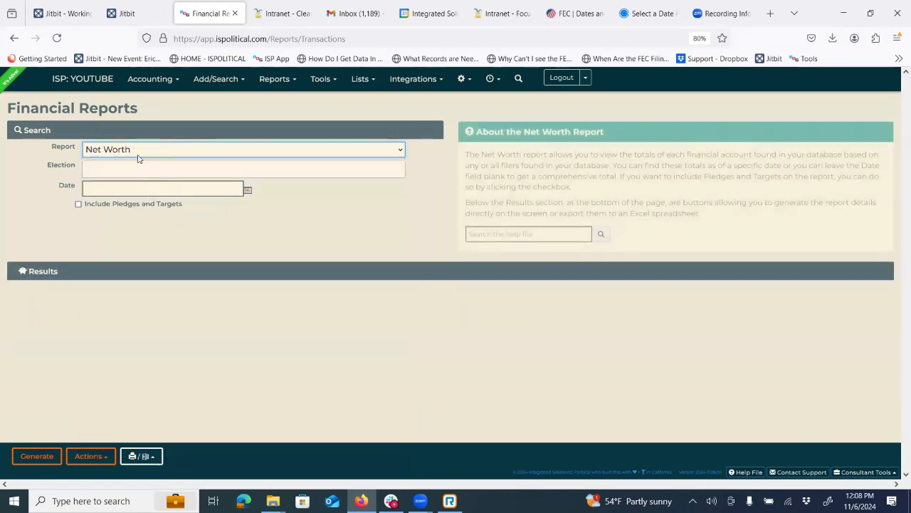
pyautogui.click(138, 151)
pyautogui.click(129, 378)
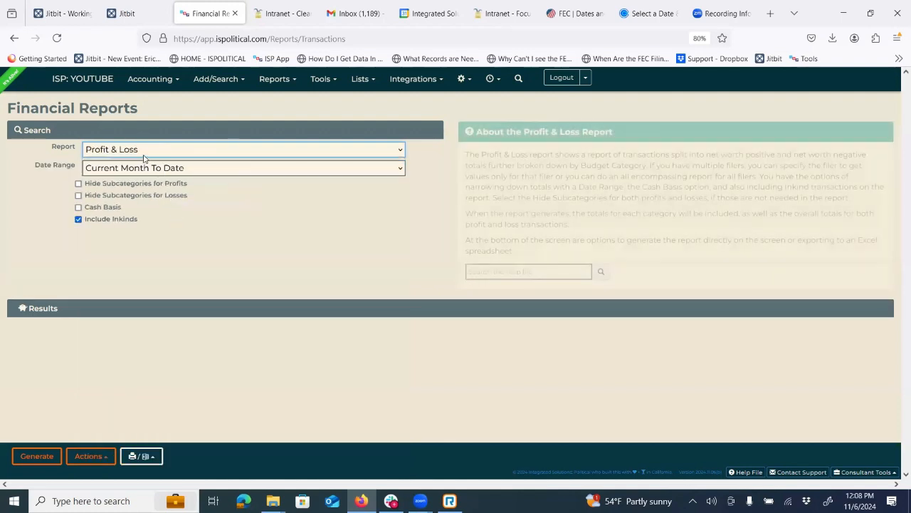
pyautogui.click(145, 152)
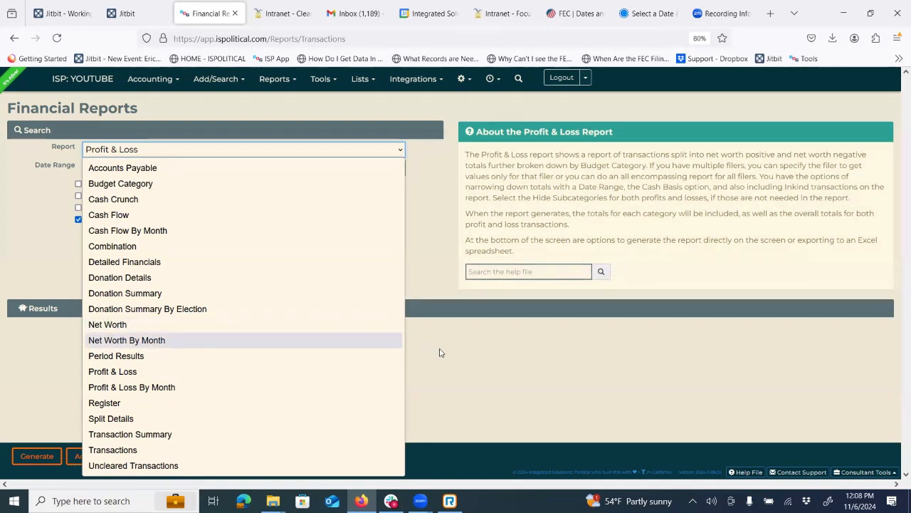
pyautogui.click(113, 450)
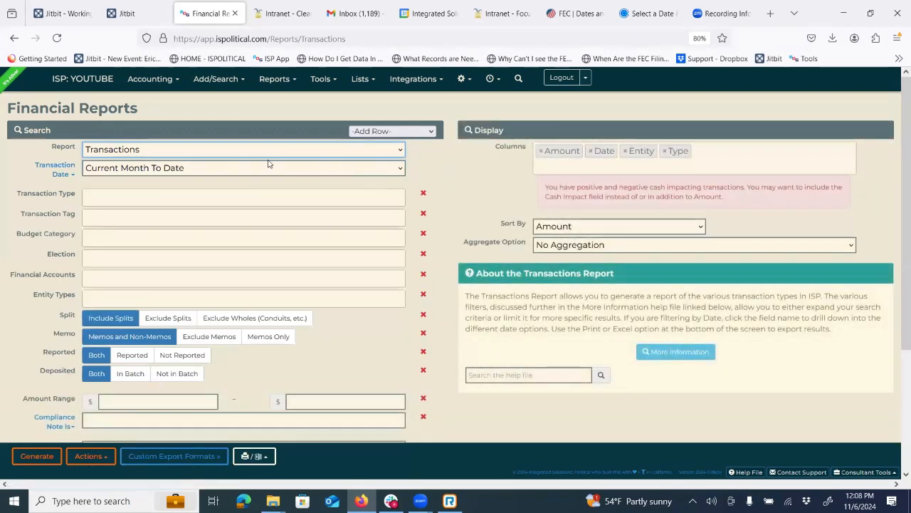
# - Look over the Transaction Type, Transaction Tag and Budget Category filters without changing them
pyautogui.tripleClick(18, 195)
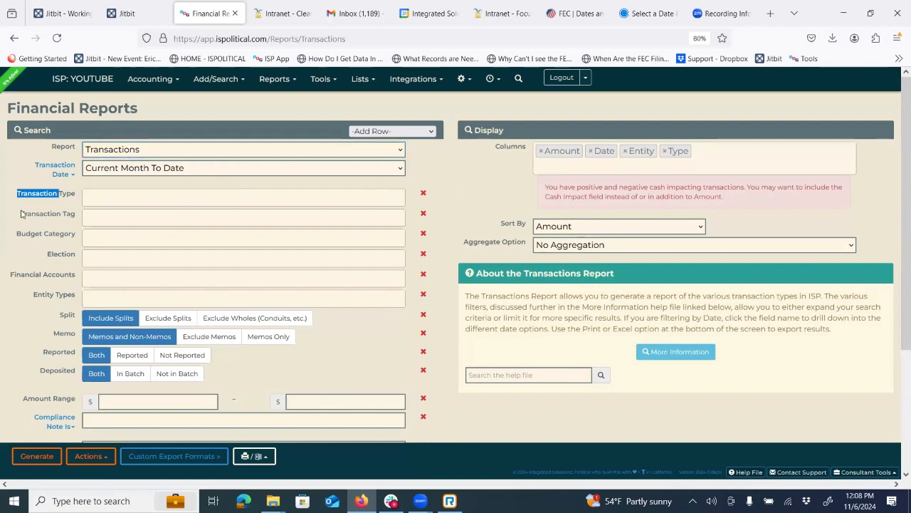
pyautogui.tripleClick(46, 213)
pyautogui.moveTo(25, 235); pyautogui.dragTo(78, 235)
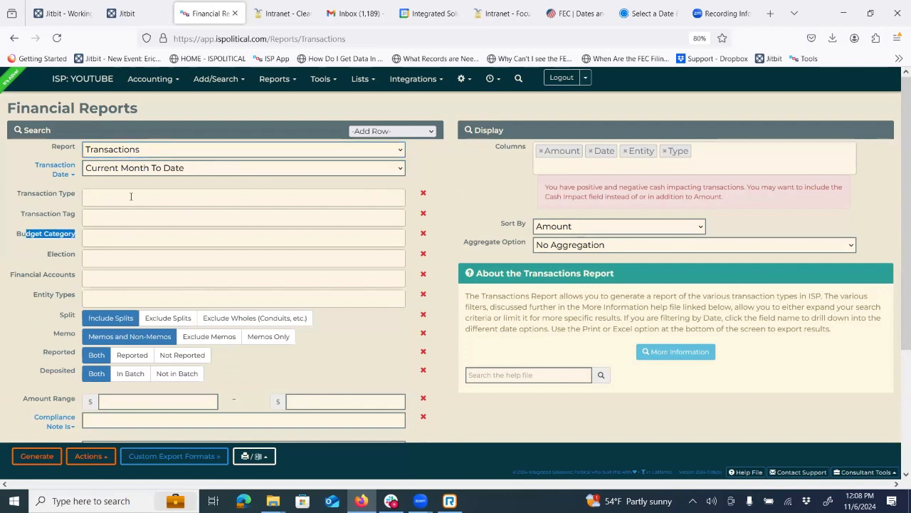
pyautogui.click(131, 196)
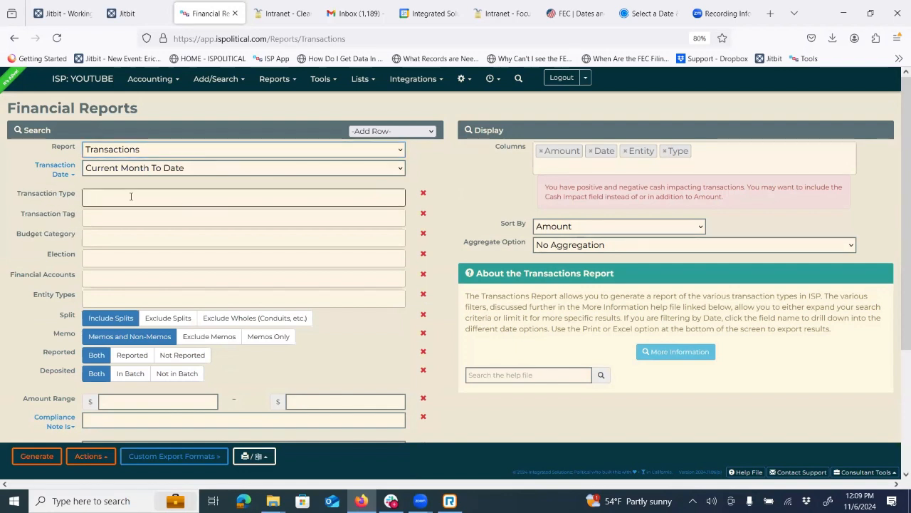
pyautogui.click(385, 178)
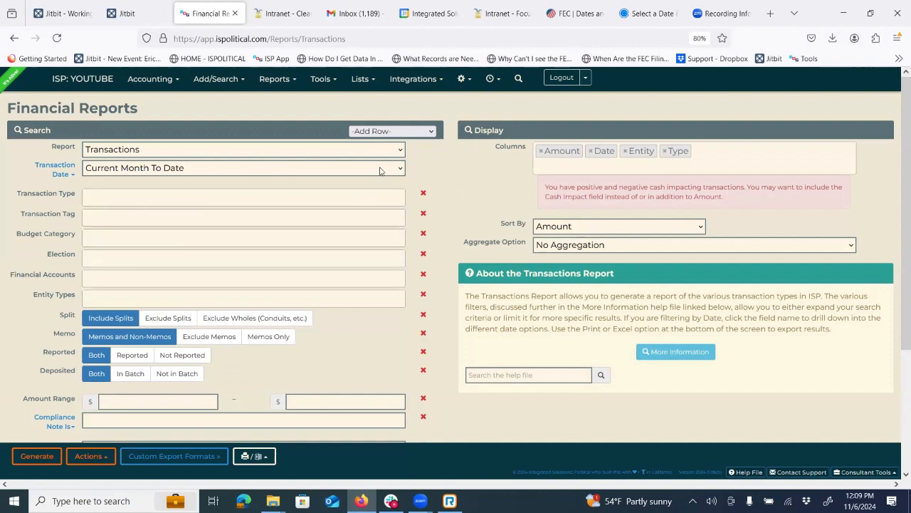
# - Set Transaction Date to a Custom range from 01/01/2024 to 11/06/2024
pyautogui.click(135, 171)
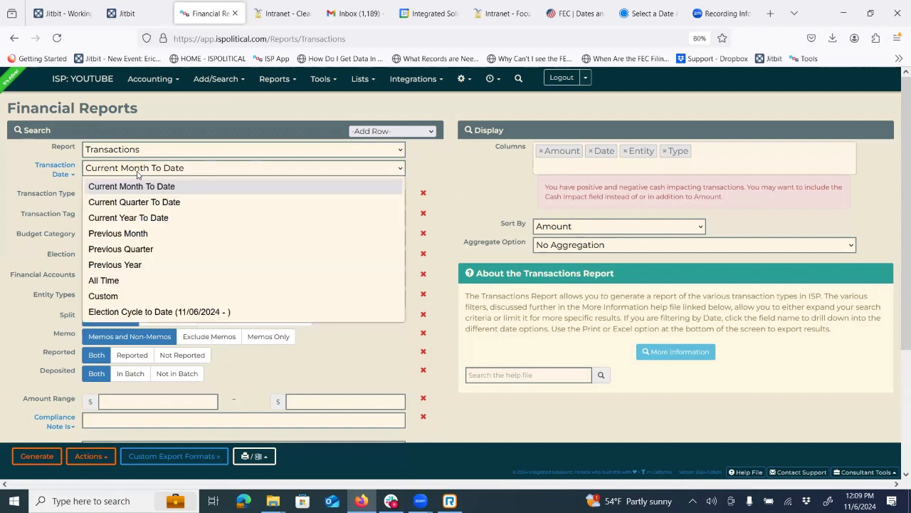
pyautogui.click(133, 223)
pyautogui.click(143, 173)
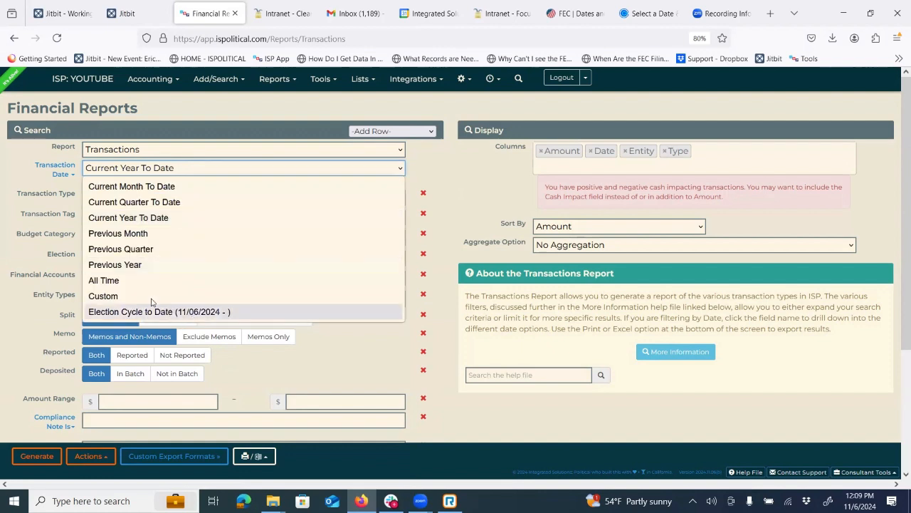
pyautogui.click(151, 295)
pyautogui.click(118, 184)
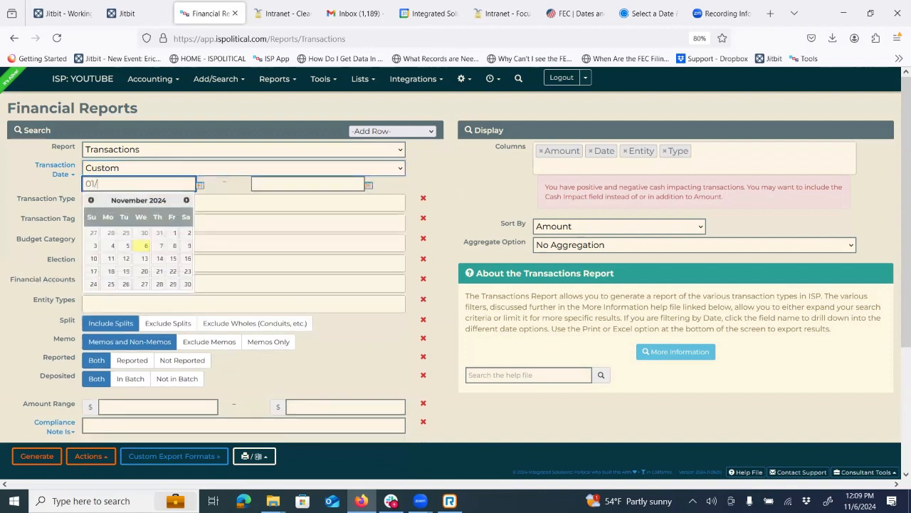
pyautogui.write('01/01/2024')
pyautogui.press('Tab')
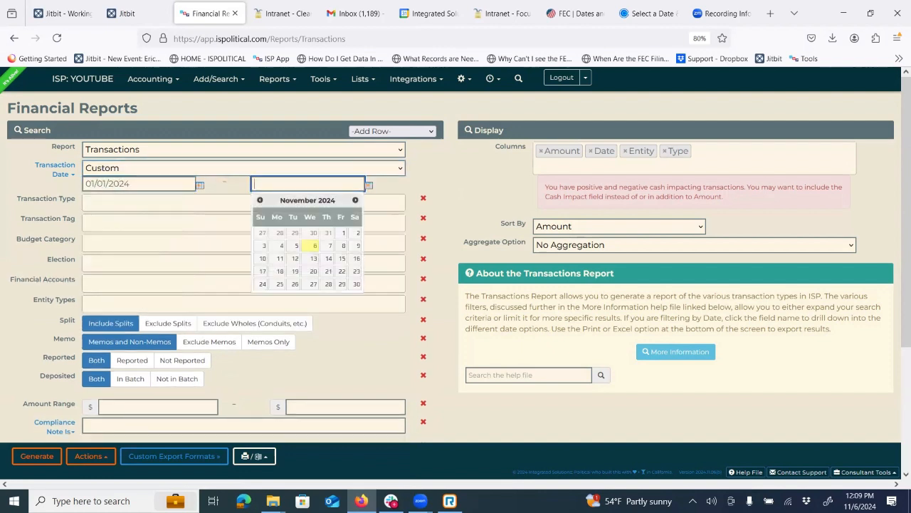
pyautogui.write('11/0')
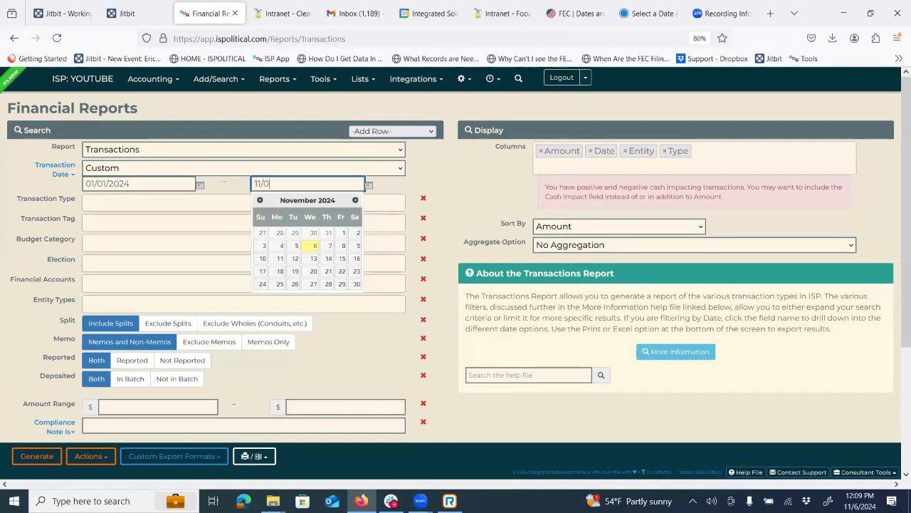
pyautogui.write('6/2024')
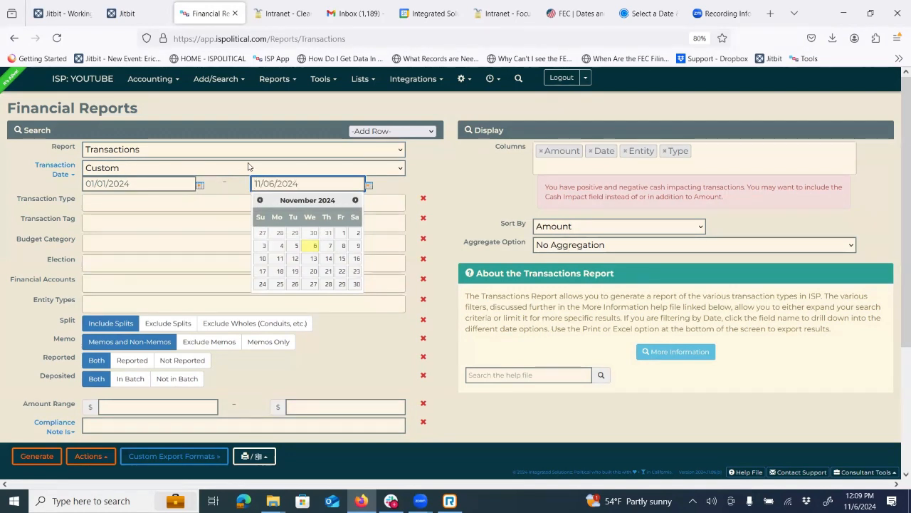
pyautogui.click(430, 162)
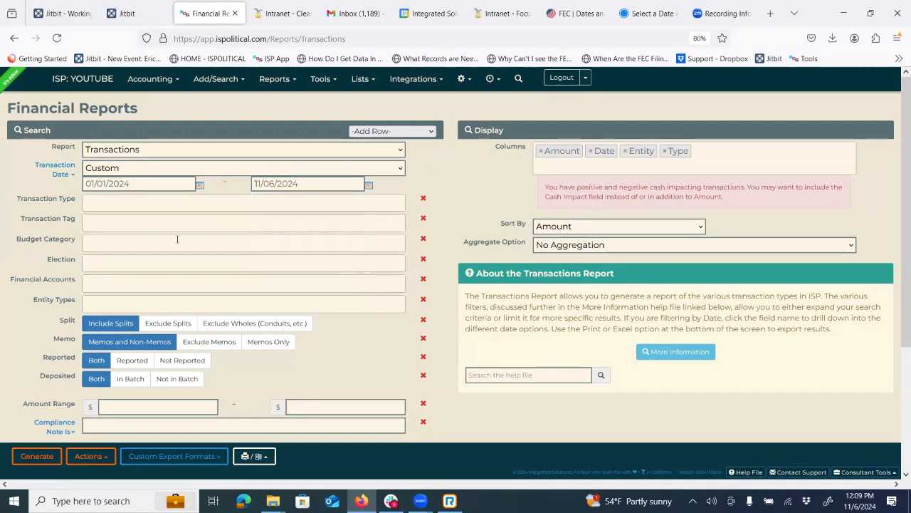
# - Search the transaction type list for 'ex' and add Expense as a filter
pyautogui.click(131, 202)
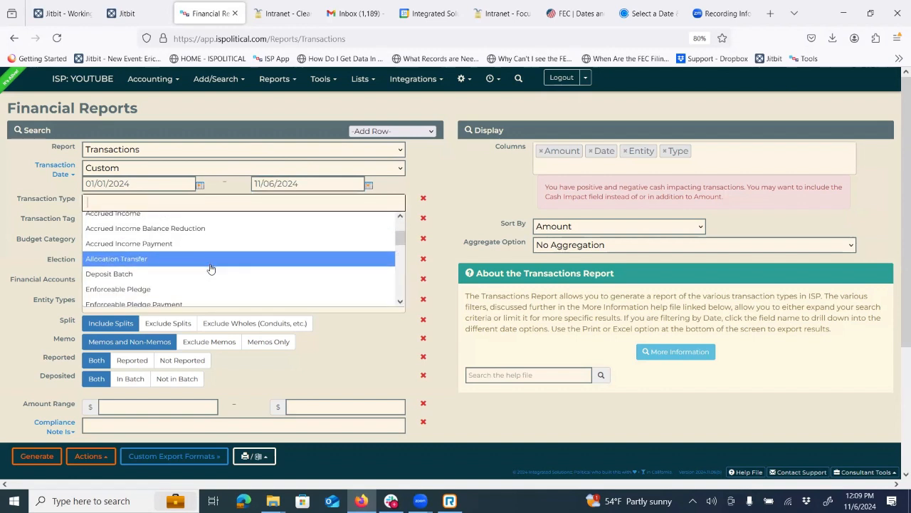
pyautogui.scroll(-10, 183, 258)
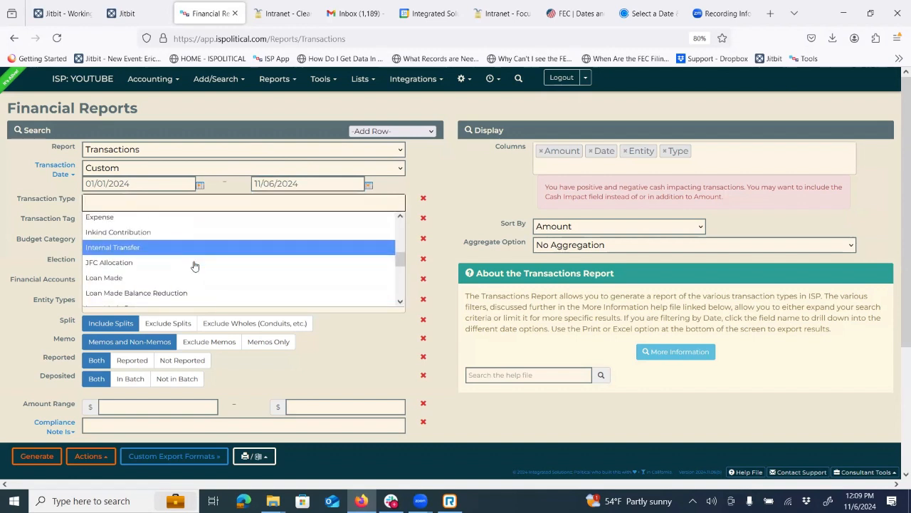
pyautogui.scroll(2, 191, 265)
pyautogui.click(38, 188)
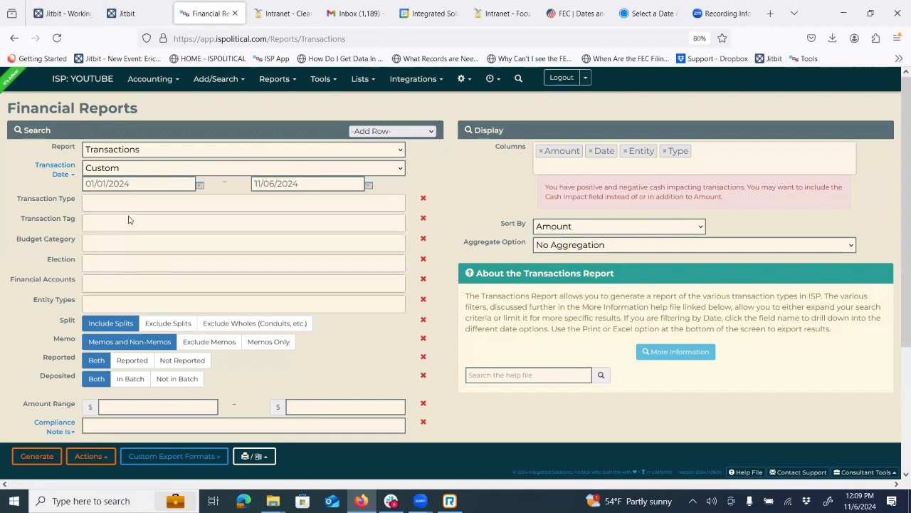
pyautogui.click(129, 203)
pyautogui.write('expense')
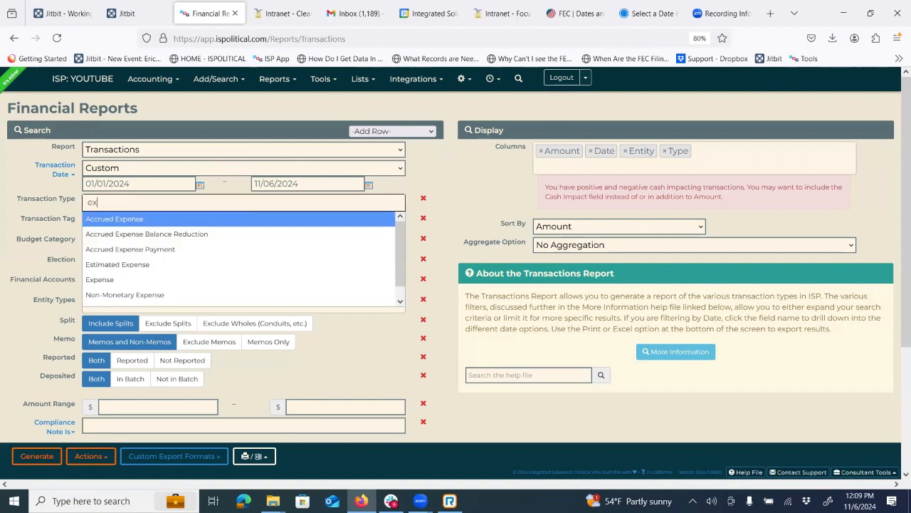
pyautogui.click(116, 279)
# - Add Monetary Contribution, Internal Transfer and Estimated Expense as transaction types
pyautogui.click(149, 202)
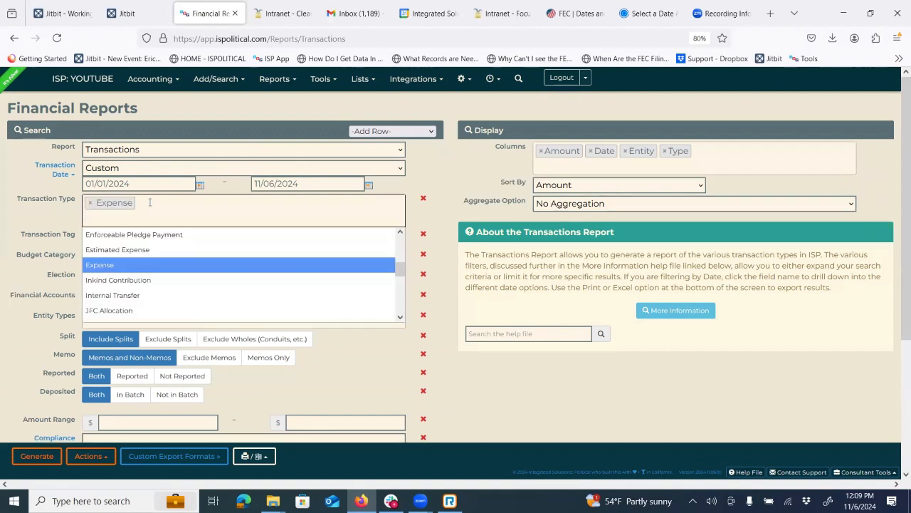
pyautogui.write('monet')
pyautogui.click(147, 234)
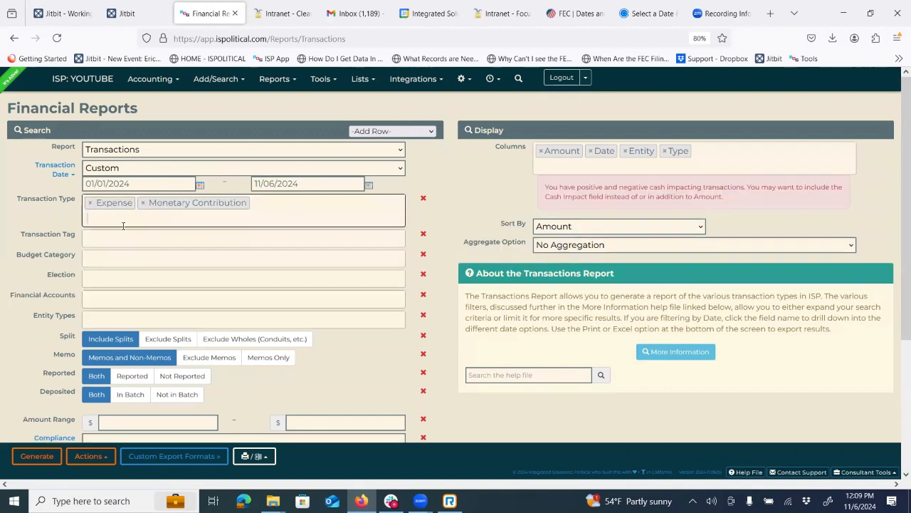
pyautogui.click(123, 226)
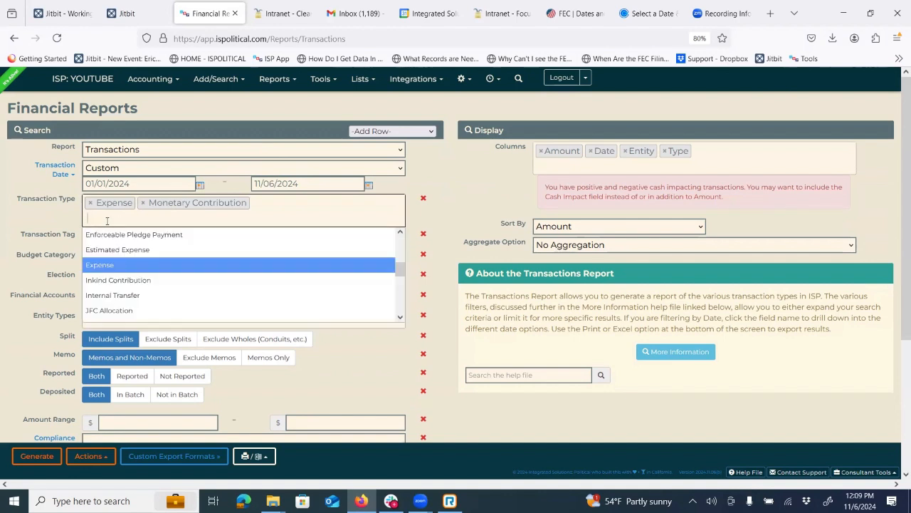
pyautogui.write('in')
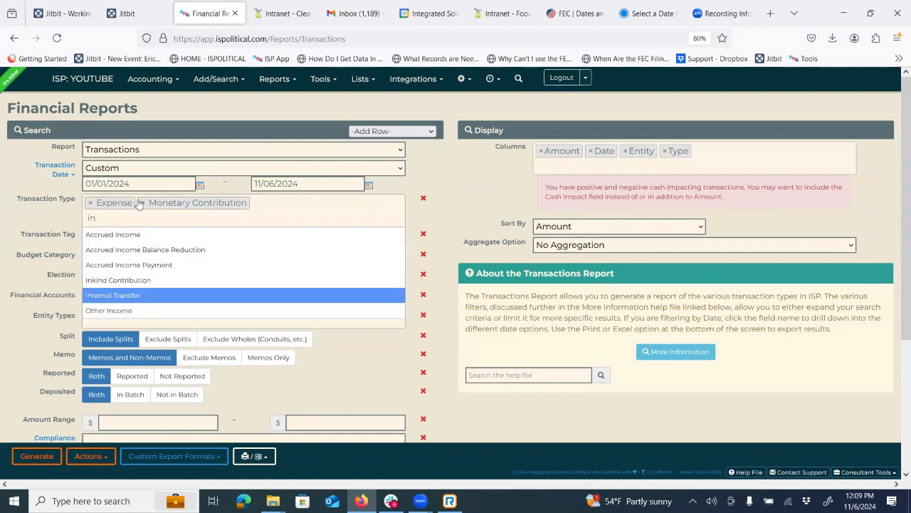
pyautogui.click(124, 295)
pyautogui.click(126, 214)
pyautogui.click(126, 249)
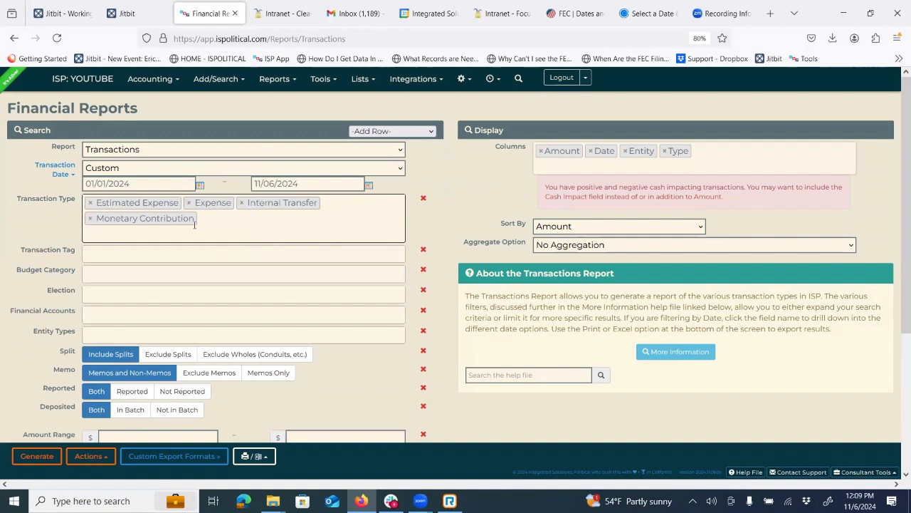
# - Remove Estimated Expense, Internal Transfer and Monetary Contribution, leaving only Expense
pyautogui.click(89, 204)
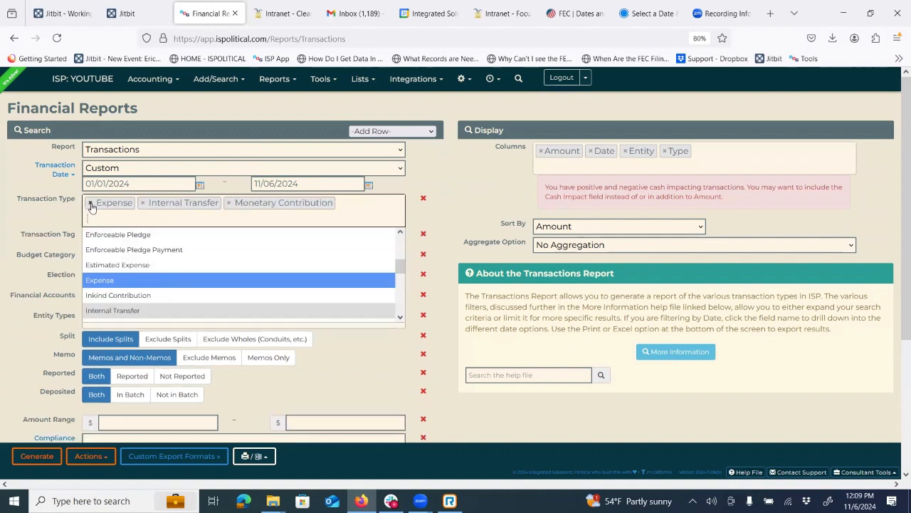
pyautogui.click(141, 202)
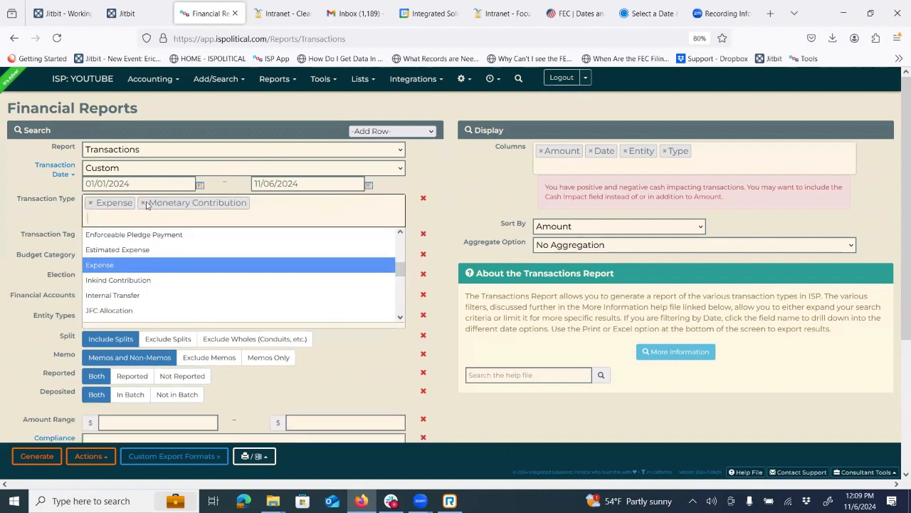
pyautogui.click(144, 203)
pyautogui.click(71, 247)
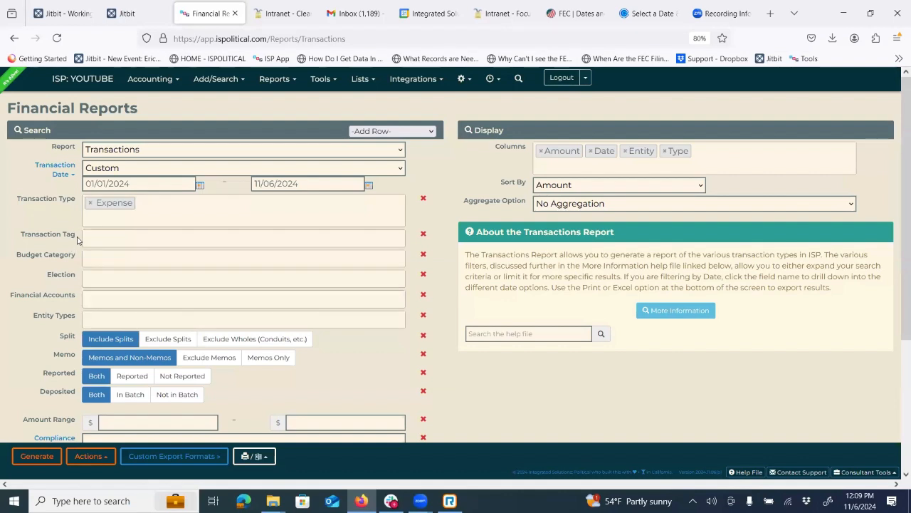
pyautogui.click(86, 239)
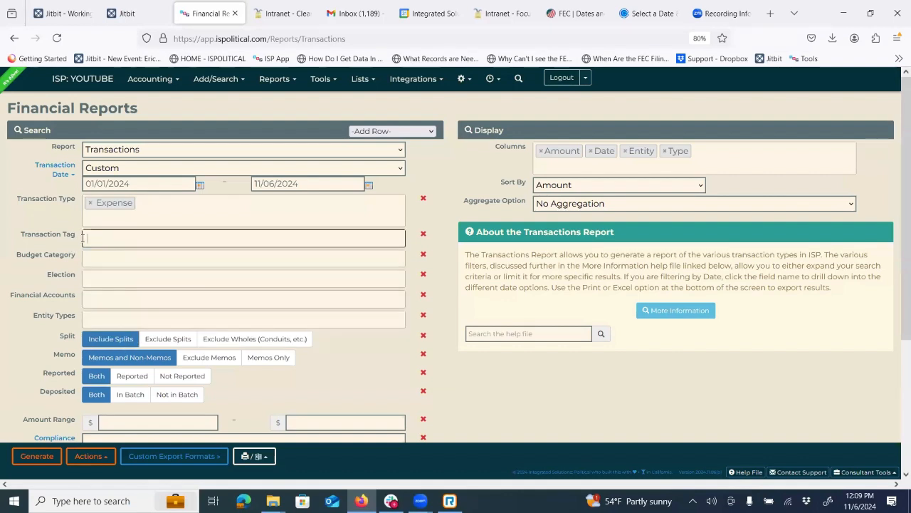
pyautogui.click(8, 212)
pyautogui.click(101, 260)
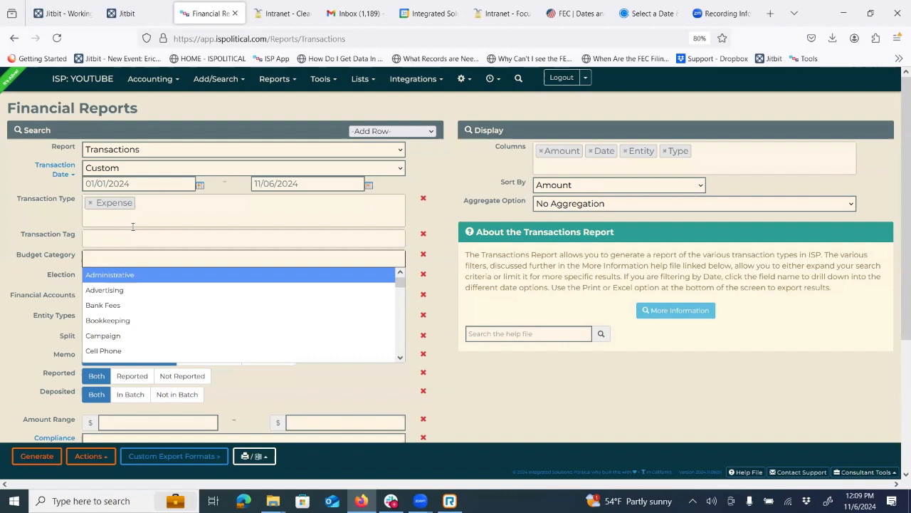
pyautogui.scroll(-3, 182, 302)
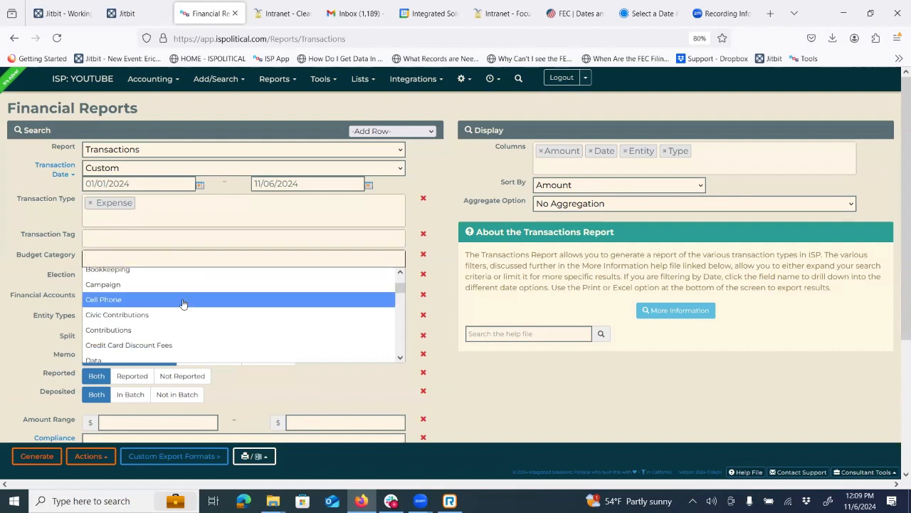
pyautogui.scroll(-2, 182, 303)
pyautogui.scroll(-3, 197, 328)
pyautogui.scroll(3, 197, 327)
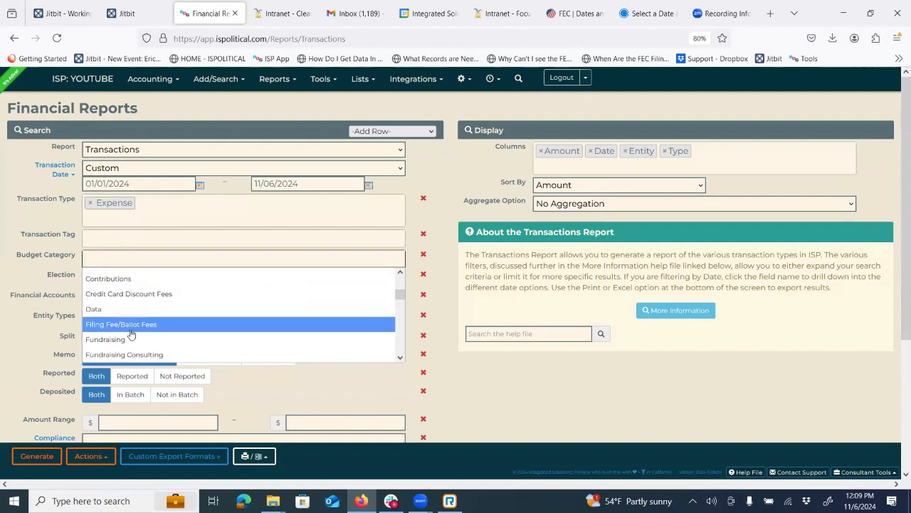
pyautogui.click(130, 339)
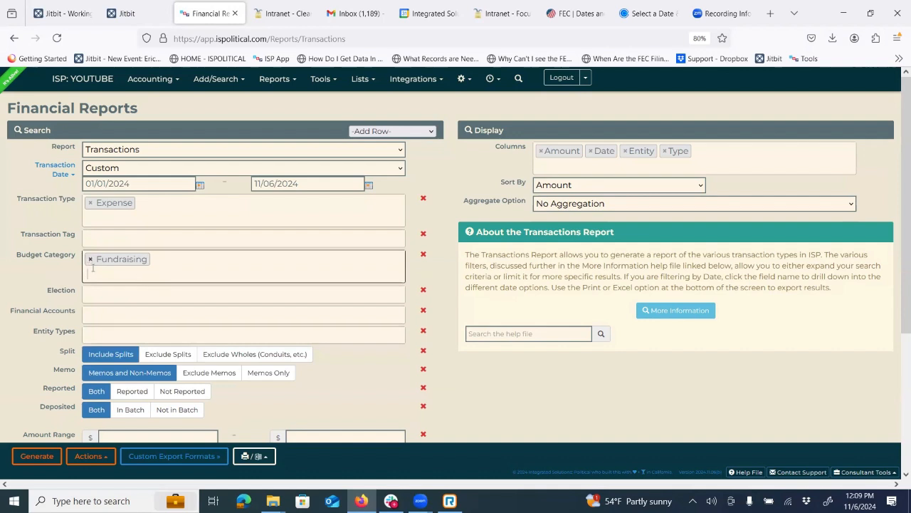
pyautogui.click(90, 259)
pyautogui.click(108, 278)
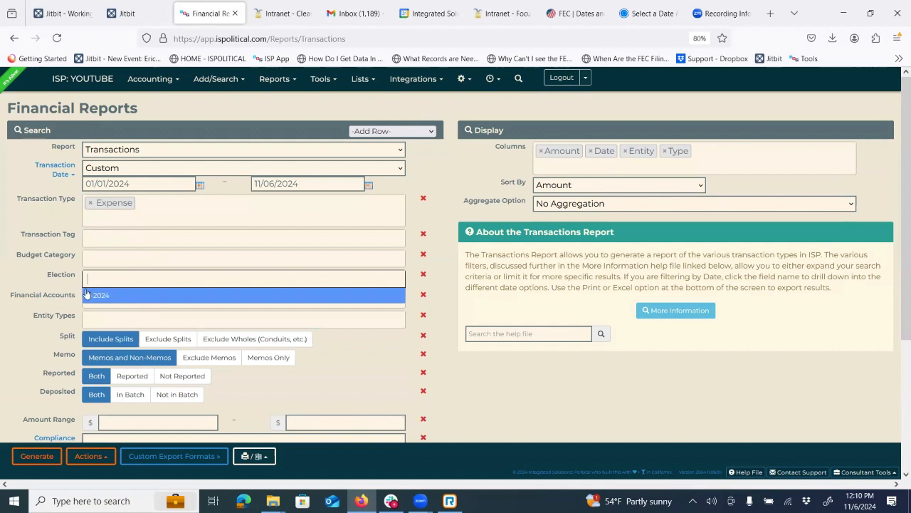
pyautogui.click(55, 276)
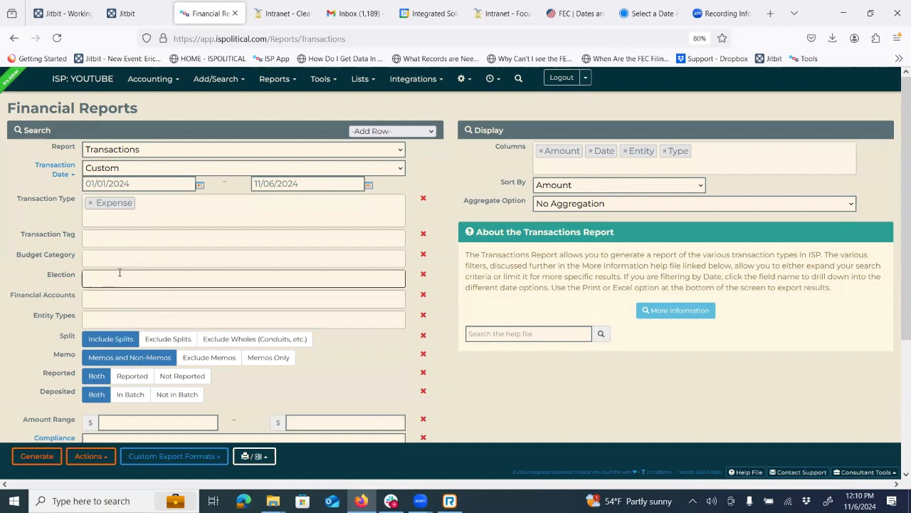
pyautogui.click(84, 321)
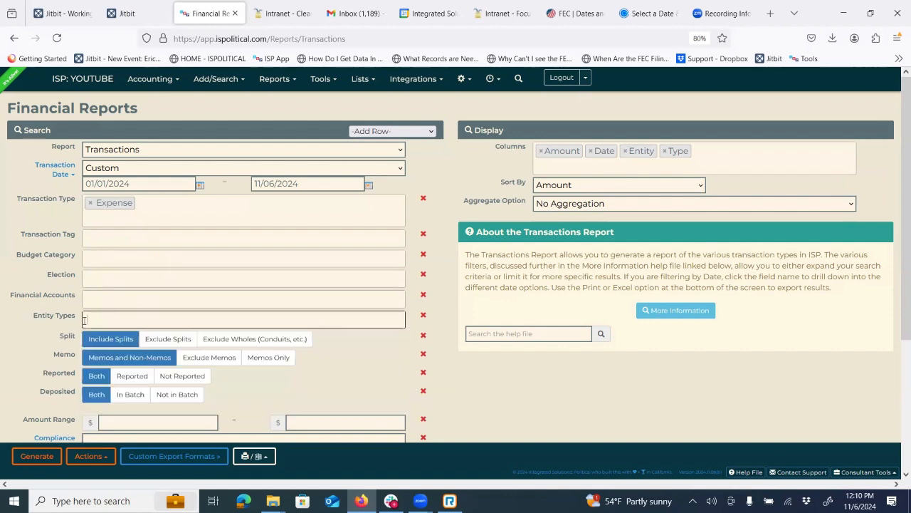
pyautogui.click(98, 324)
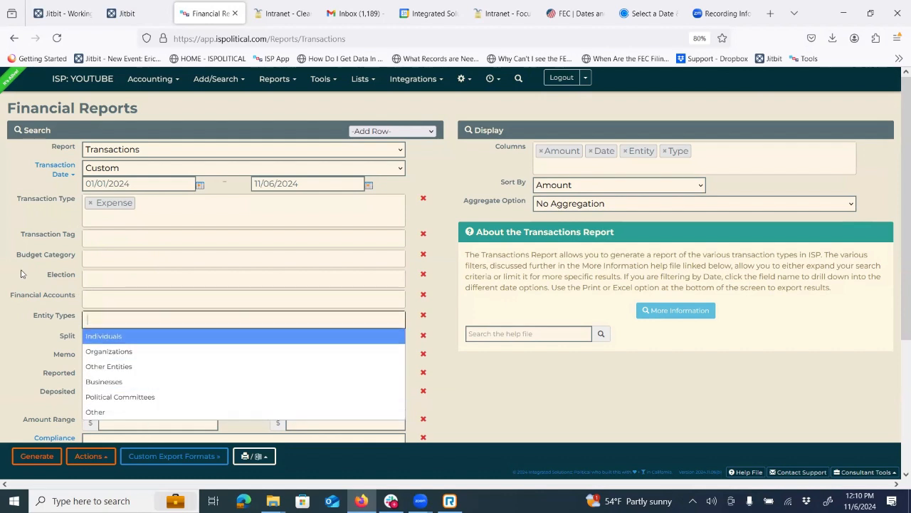
pyautogui.click(97, 299)
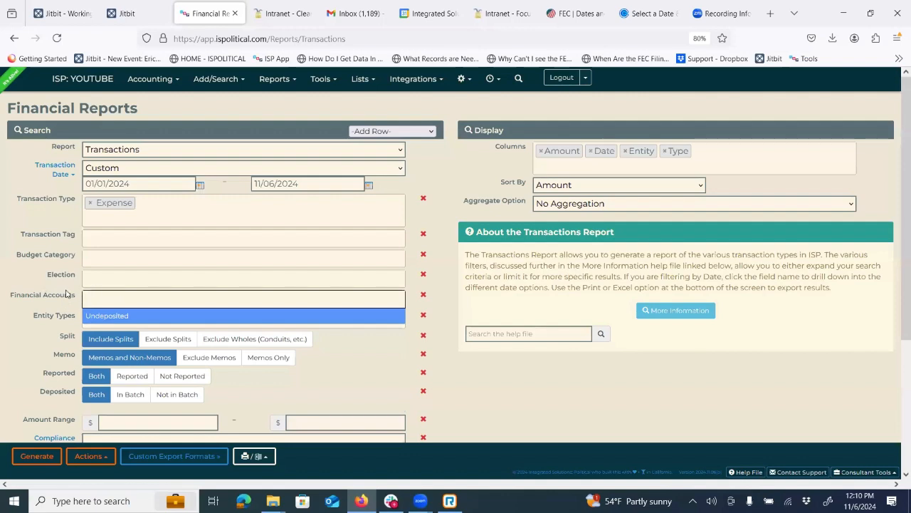
pyautogui.click(130, 281)
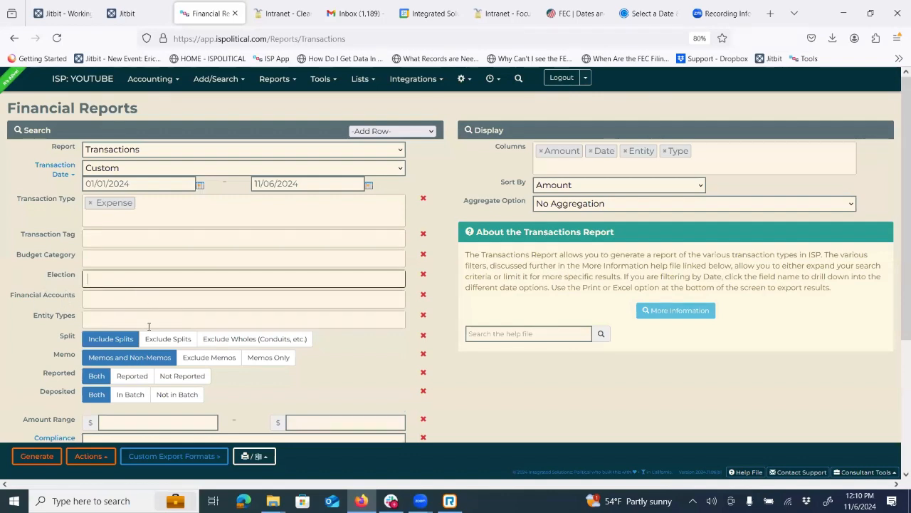
pyautogui.scroll(-1, 71, 329)
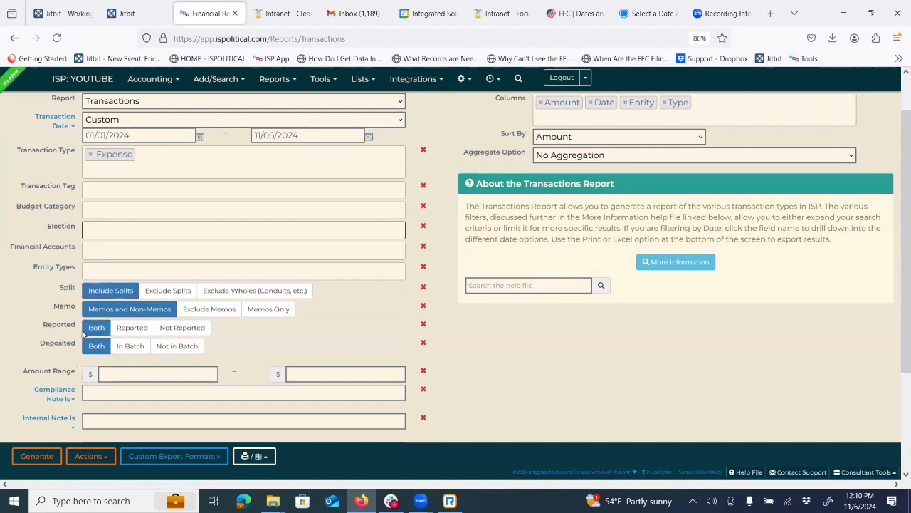
# - Set Reported to Not Reported and the Amount Range to 200–1000
pyautogui.click(130, 328)
pyautogui.click(187, 332)
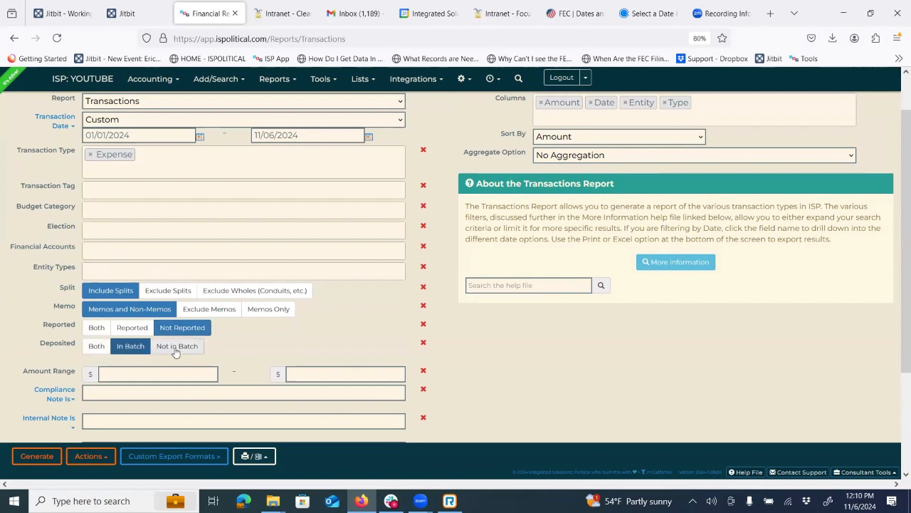
pyautogui.scroll(-1, 156, 326)
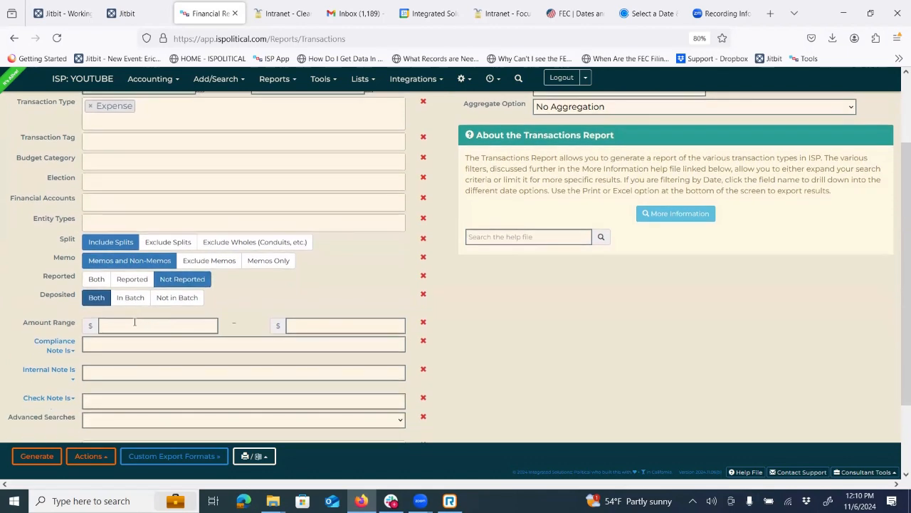
pyautogui.click(136, 321)
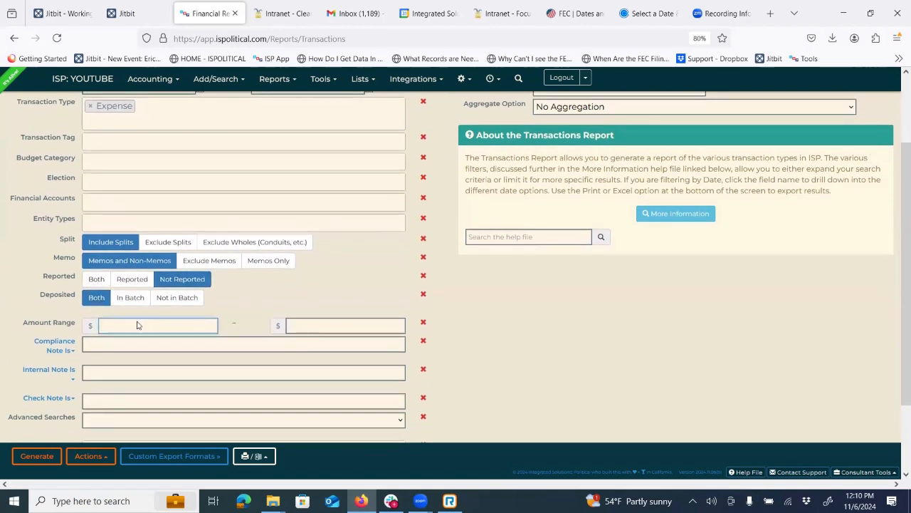
pyautogui.write('200')
pyautogui.click(306, 325)
pyautogui.write('1000')
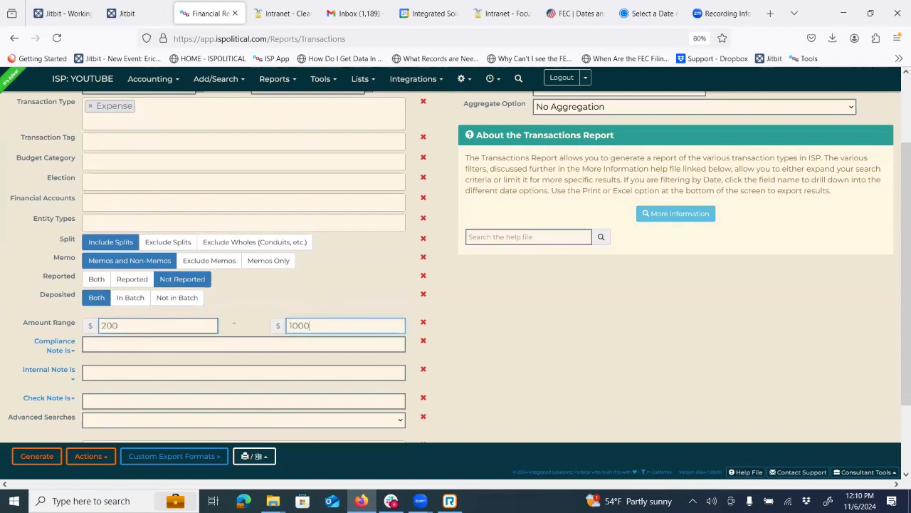
pyautogui.click(350, 296)
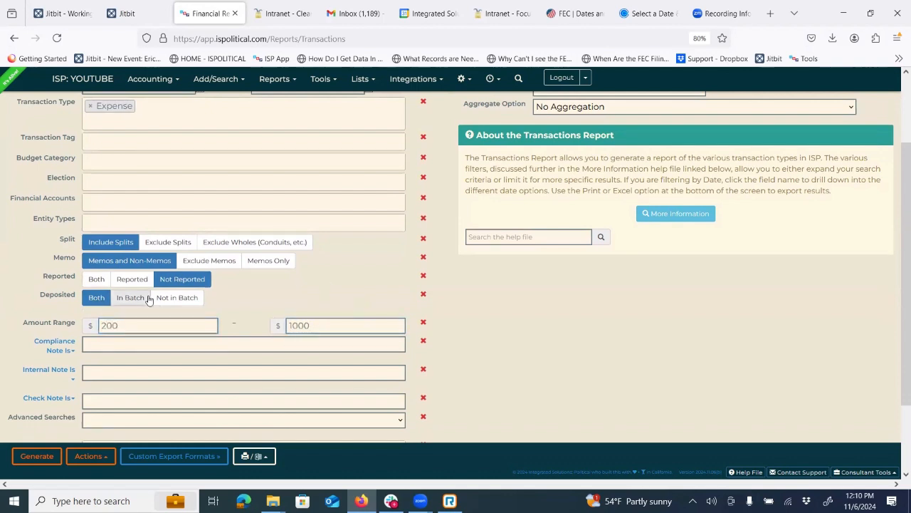
# - Step through the Compliance Note, Internal Note and Check Note filter fields
pyautogui.click(89, 346)
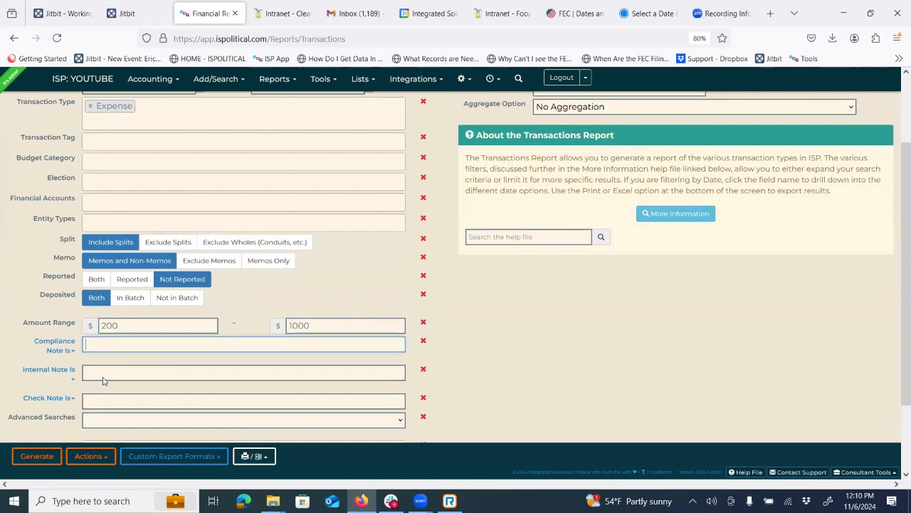
pyautogui.click(103, 377)
pyautogui.click(101, 396)
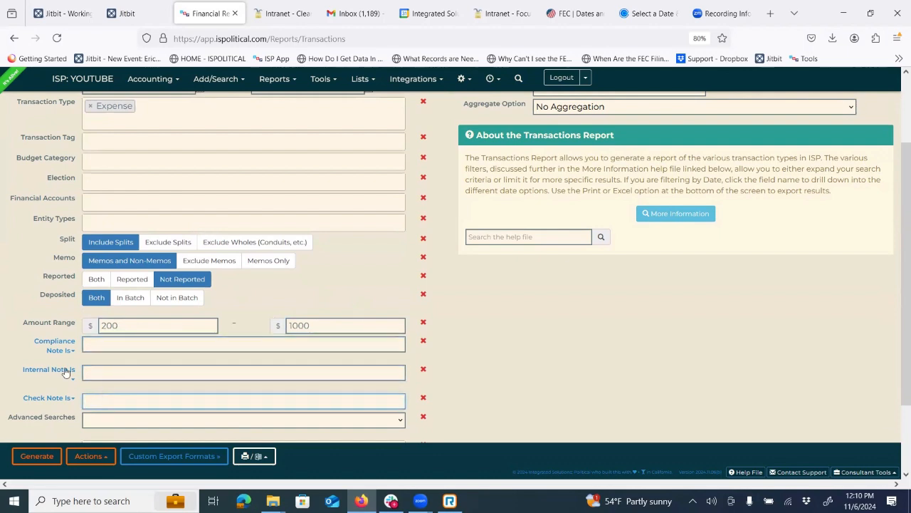
pyautogui.scroll(3, 65, 372)
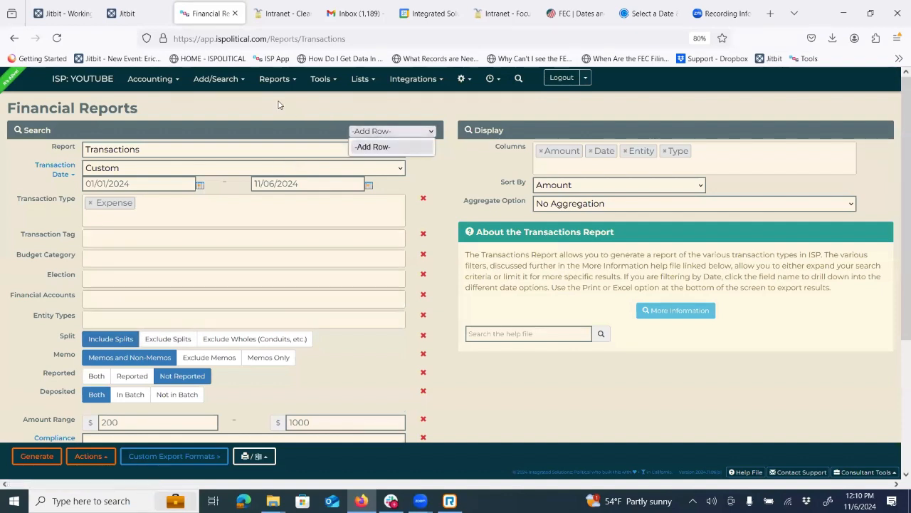
# - Delete the Transaction Tag, Election, Budget Category, Memo, Reported, Deposited, Compliance Note and Amount Range rows
pyautogui.click(279, 105)
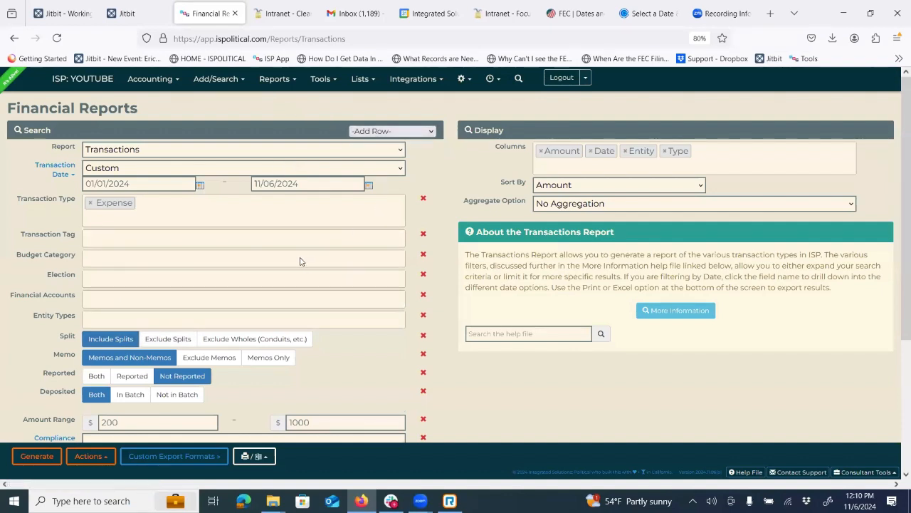
pyautogui.click(423, 234)
pyautogui.click(422, 254)
pyautogui.click(423, 234)
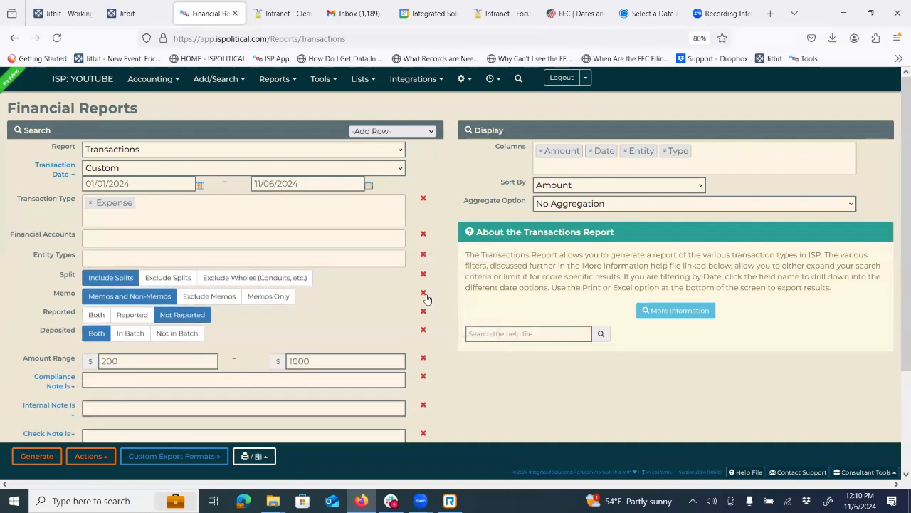
pyautogui.click(423, 293)
pyautogui.click(422, 293)
pyautogui.click(423, 294)
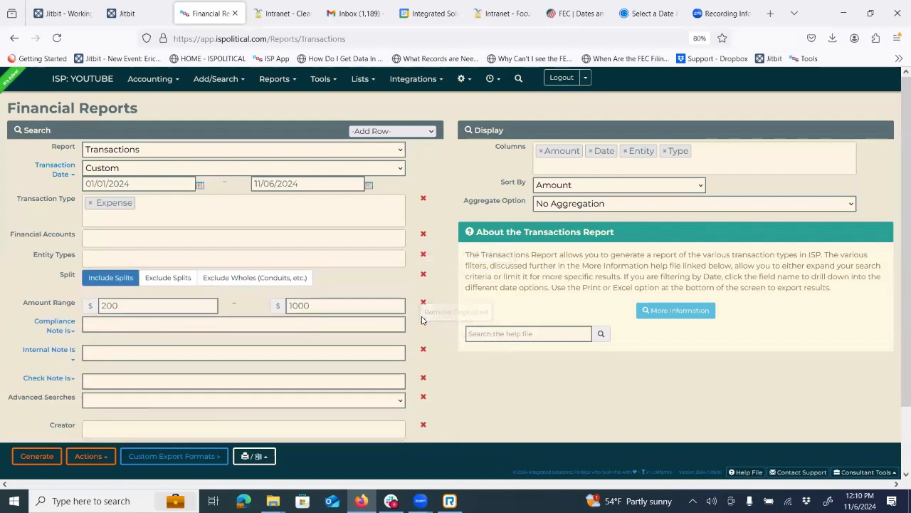
pyautogui.click(423, 321)
pyautogui.click(423, 301)
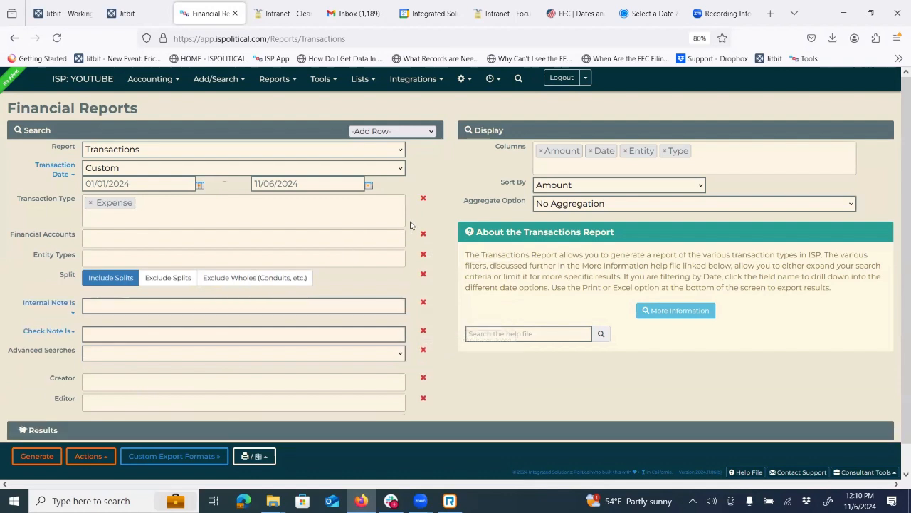
pyautogui.click(398, 131)
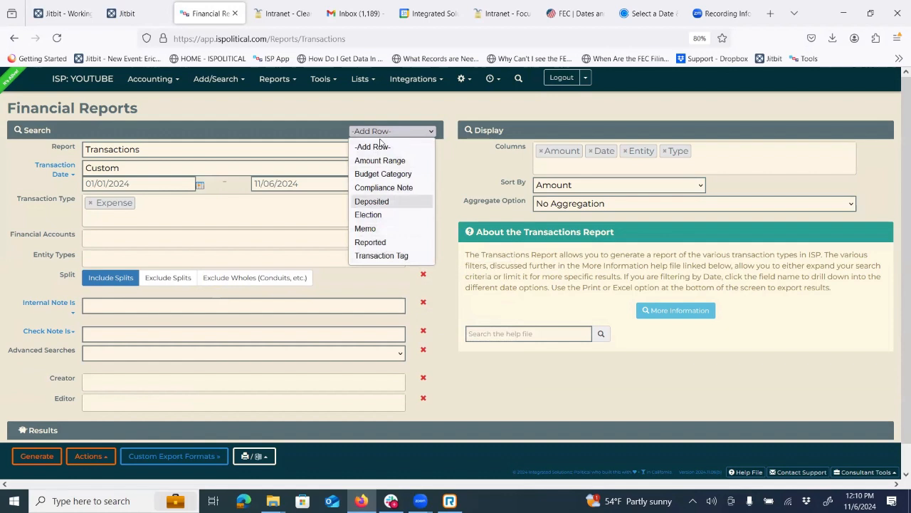
pyautogui.click(315, 108)
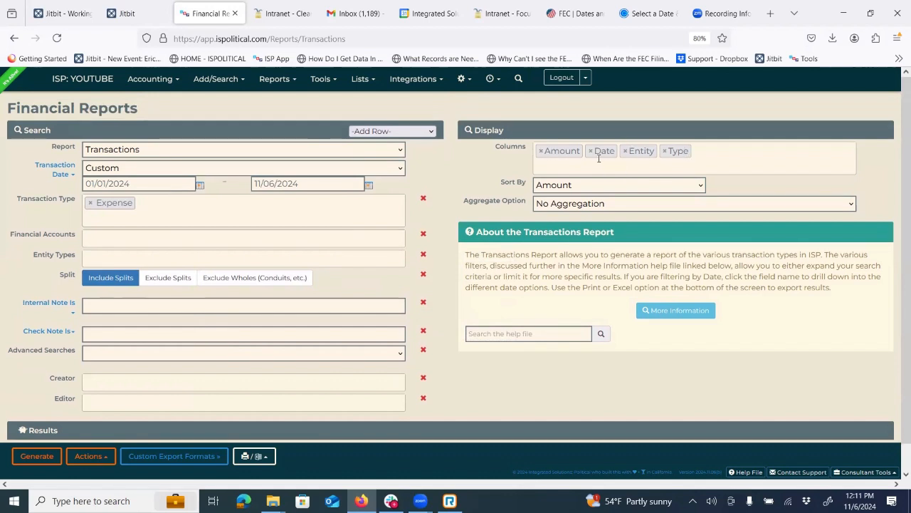
# - Add Budget Category, Mailing Address, Occupation/Employer and Work Phone as report columns
pyautogui.click(551, 166)
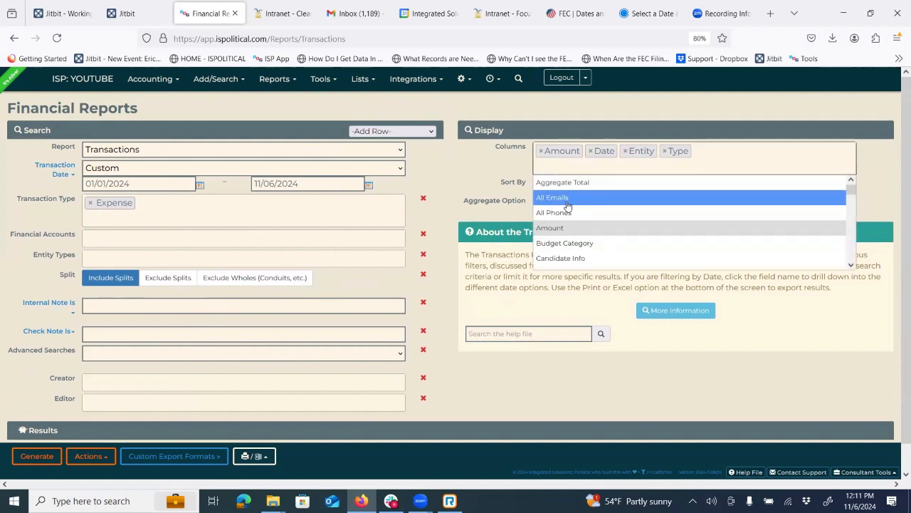
pyautogui.click(582, 243)
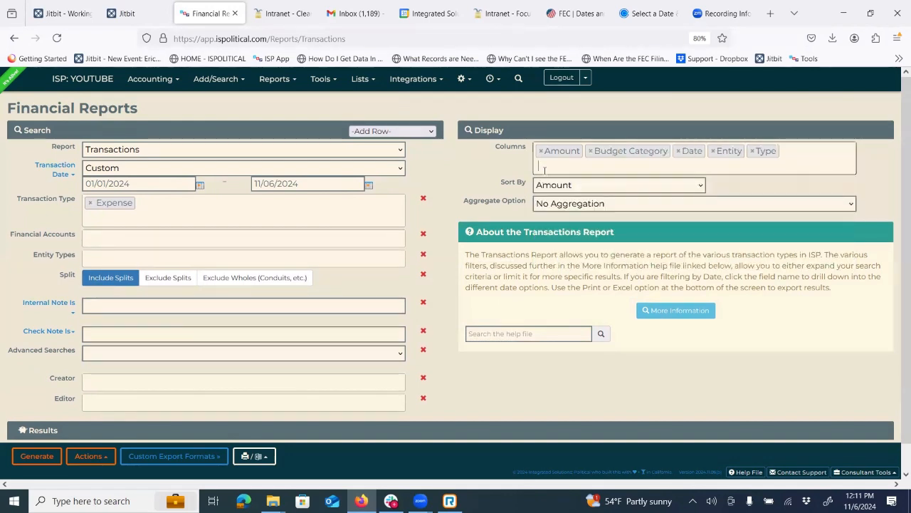
pyautogui.scroll(-2, 647, 252)
pyautogui.scroll(-3, 612, 250)
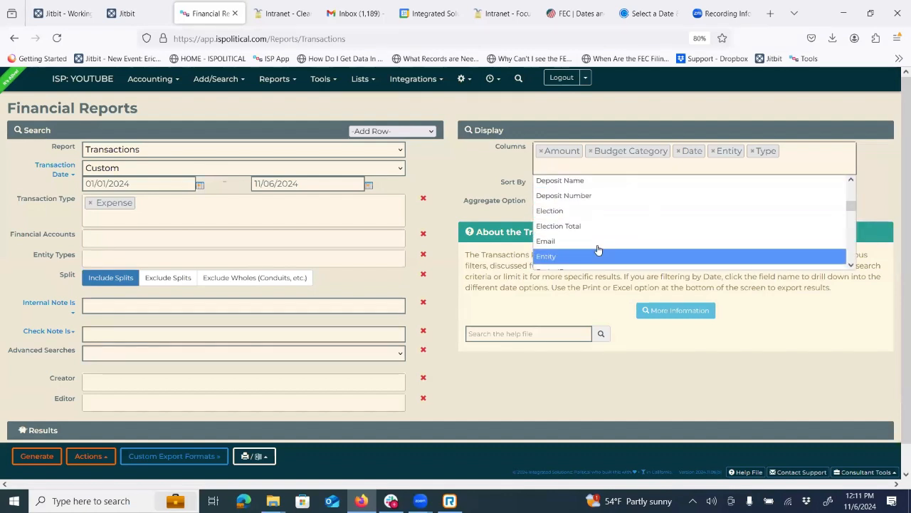
pyautogui.scroll(-2, 597, 249)
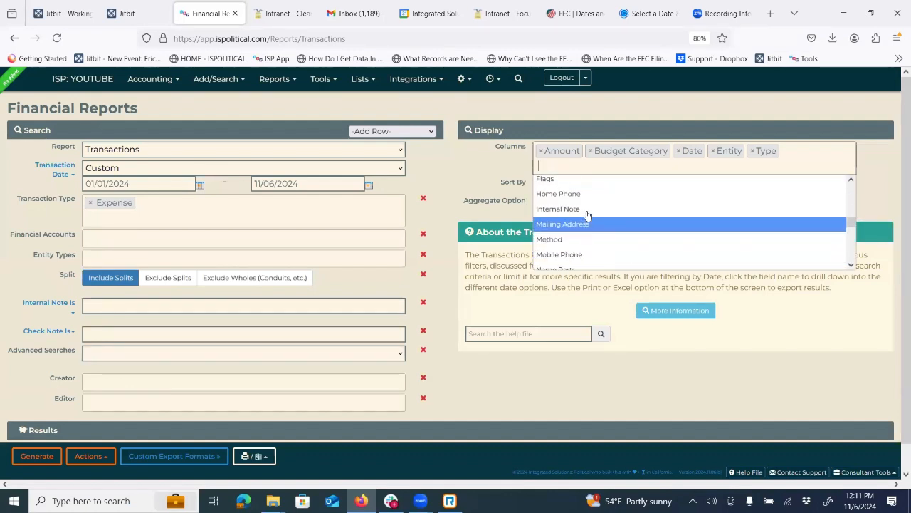
pyautogui.click(586, 223)
pyautogui.click(560, 183)
pyautogui.scroll(-8, 610, 256)
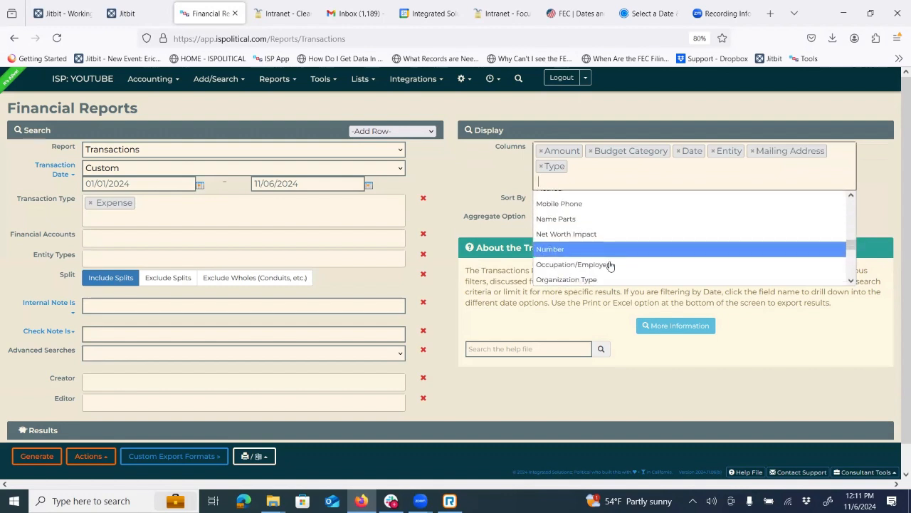
pyautogui.click(570, 213)
pyautogui.click(662, 179)
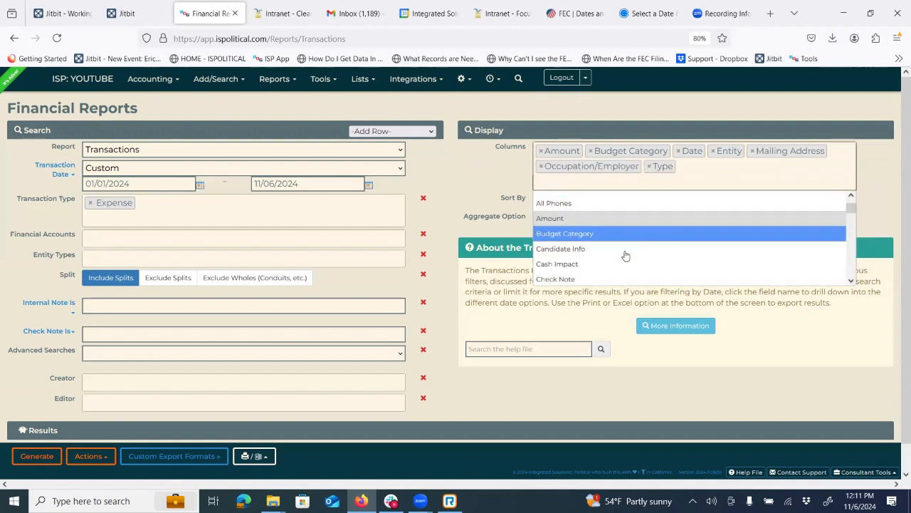
pyautogui.scroll(-10, 625, 256)
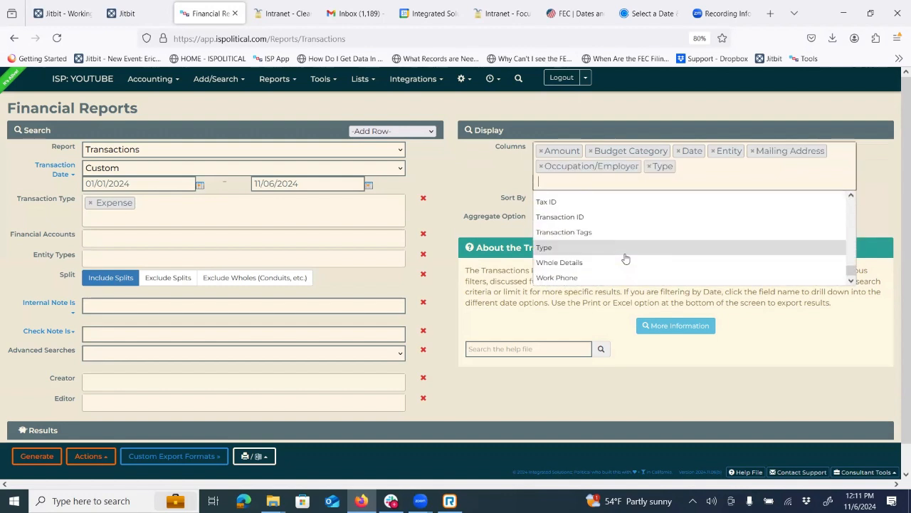
pyautogui.click(588, 278)
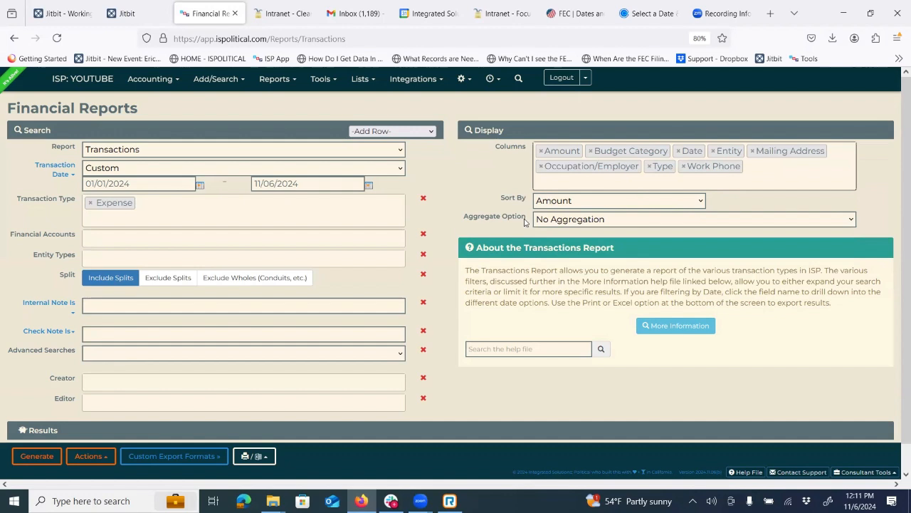
# - Keep Sort By on Amount and Aggregate Option on No Aggregation
pyautogui.click(556, 204)
pyautogui.click(557, 205)
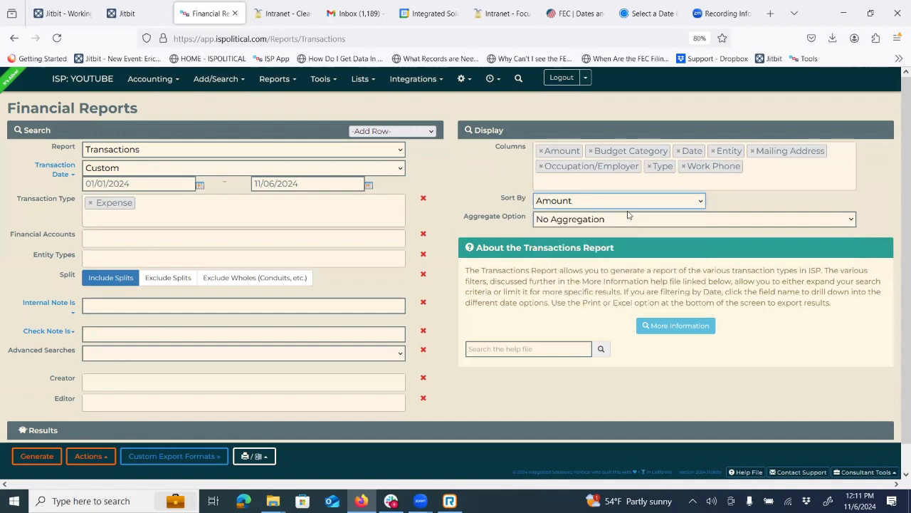
pyautogui.click(603, 222)
pyautogui.click(454, 188)
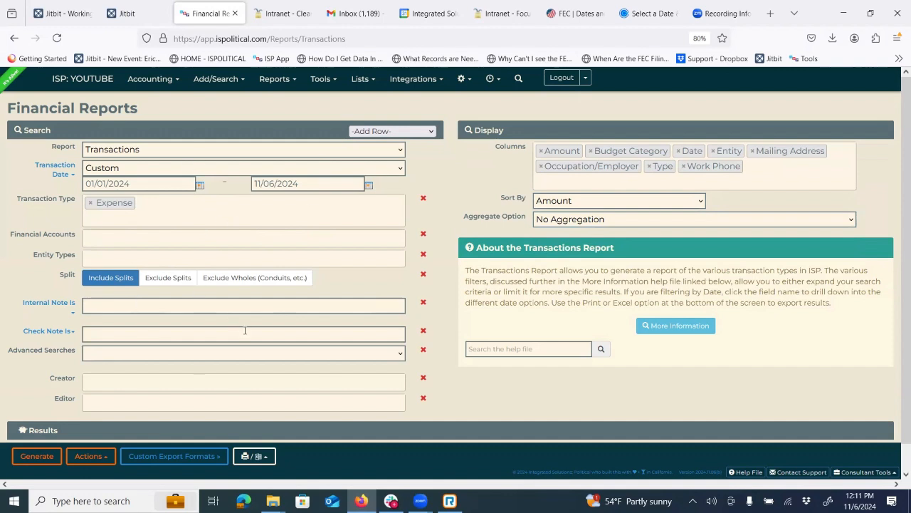
# - Save the report as 'Expenses this year' and confirm it appears under Load Report
pyautogui.click(87, 459)
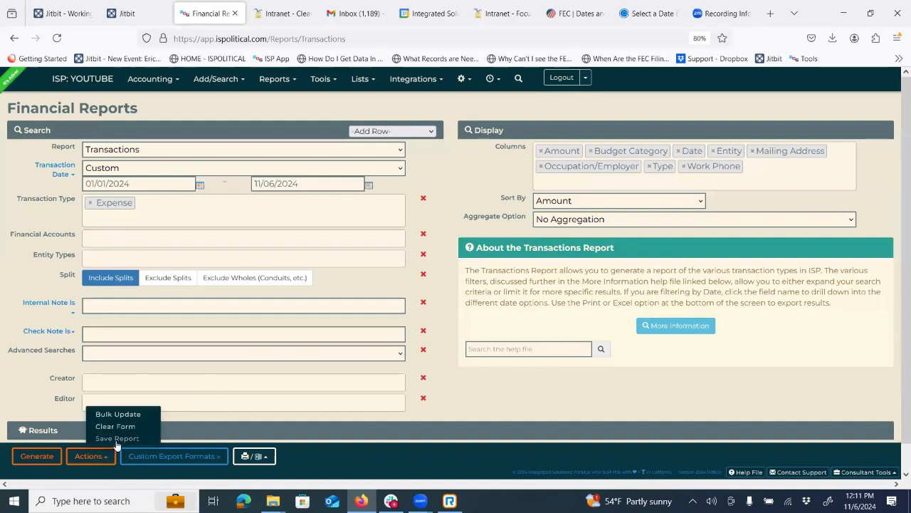
pyautogui.click(117, 438)
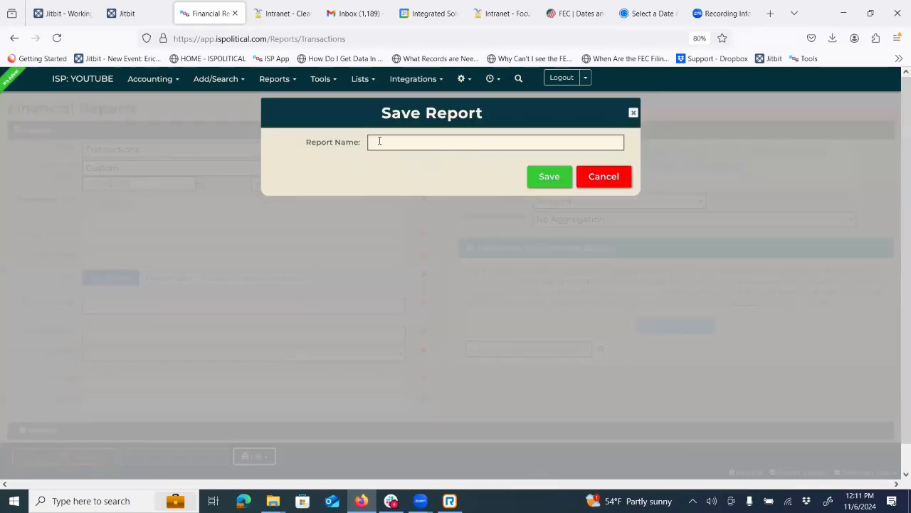
pyautogui.click(378, 142)
pyautogui.write('Expenses this year')
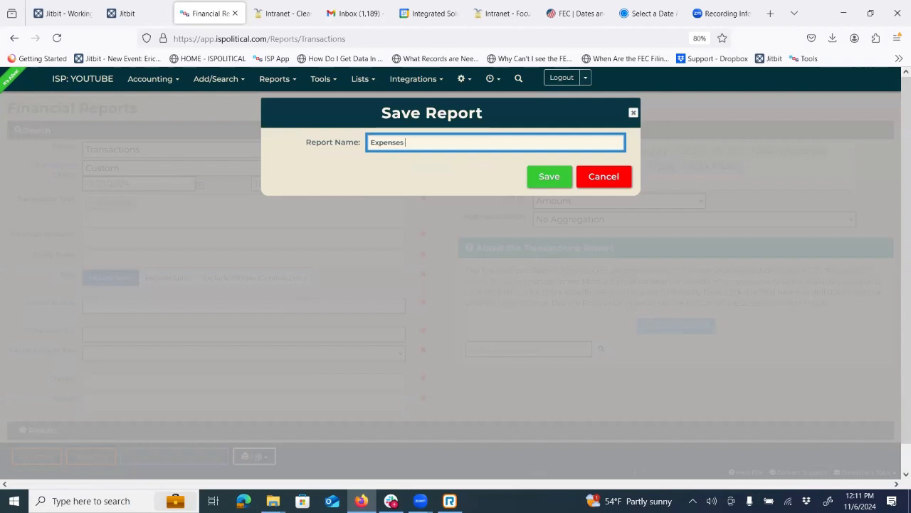
pyautogui.click(549, 189)
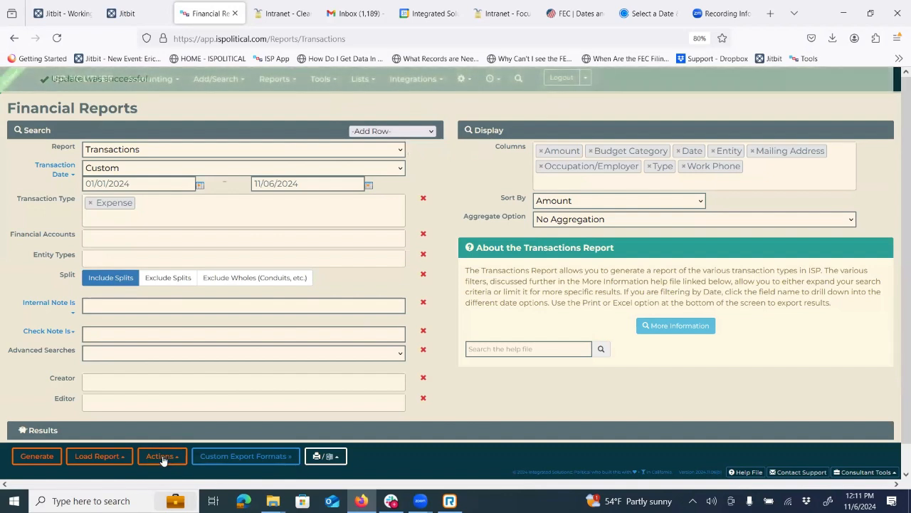
pyautogui.click(110, 457)
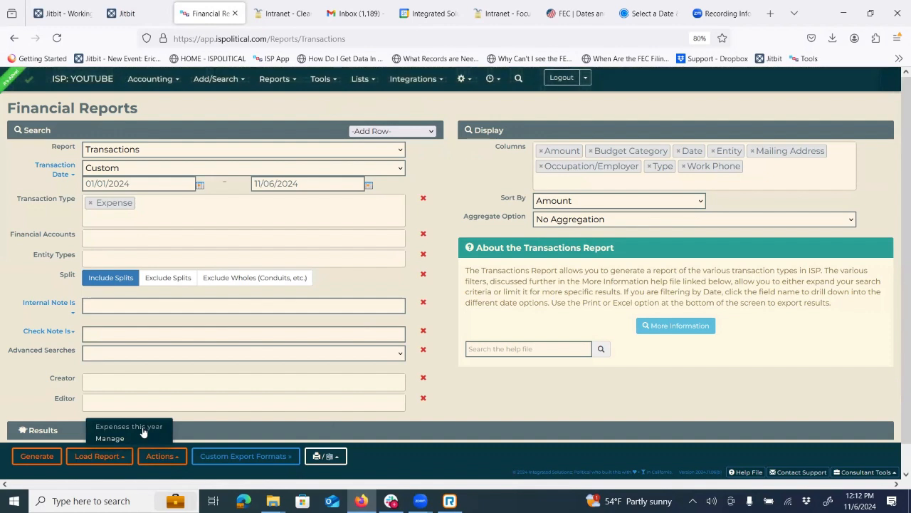
pyautogui.click(519, 406)
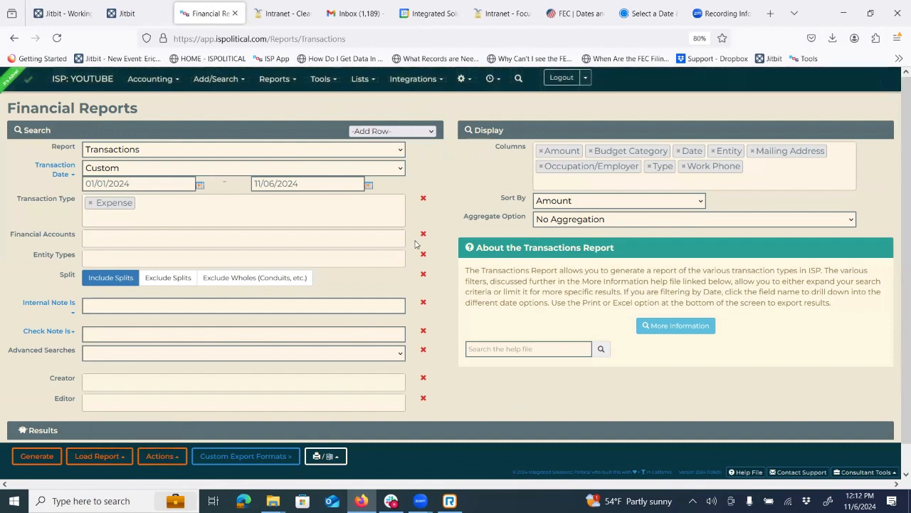
# - Generate the Transactions report, glance at Print/Excel Export, and keep Transactions selected
pyautogui.click(40, 455)
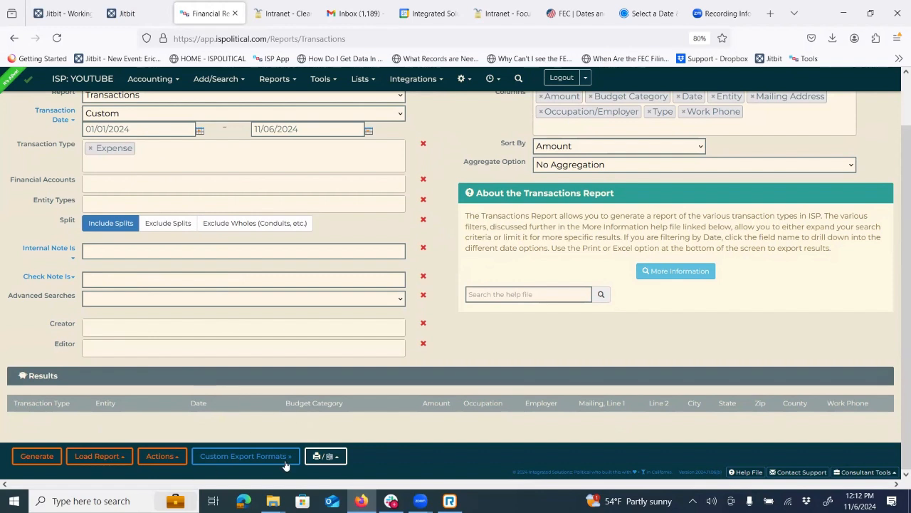
pyautogui.click(330, 458)
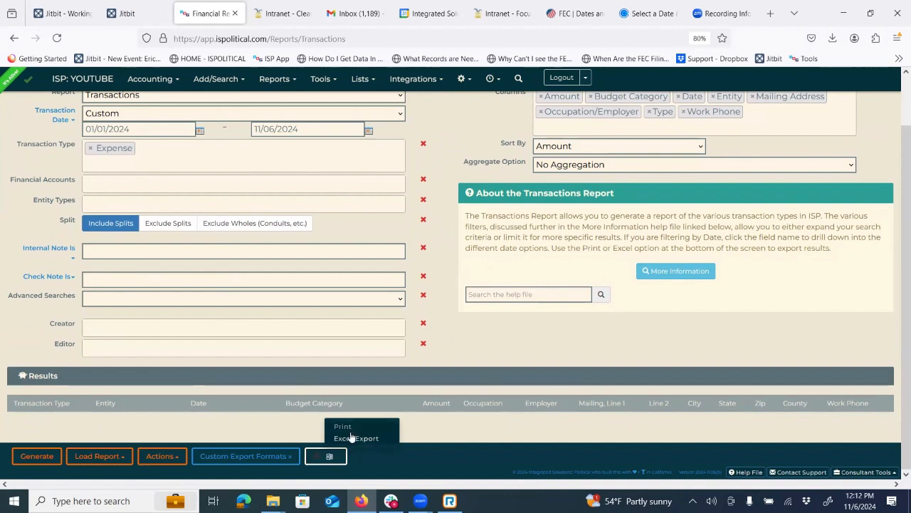
pyautogui.click(478, 337)
pyautogui.scroll(2, 409, 246)
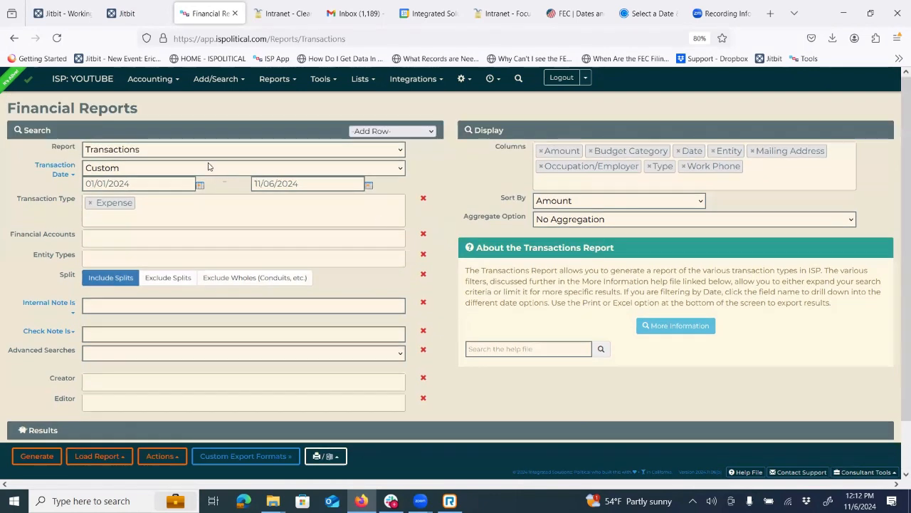
pyautogui.click(177, 150)
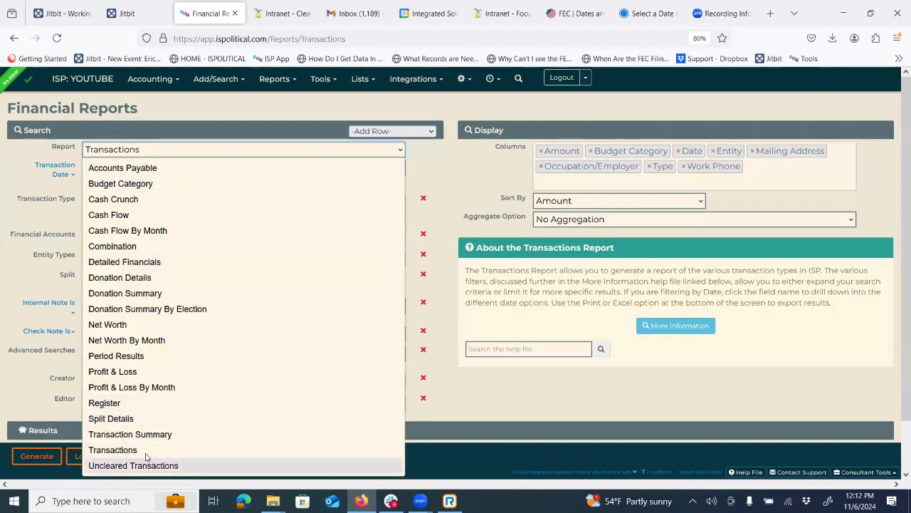
pyautogui.click(526, 403)
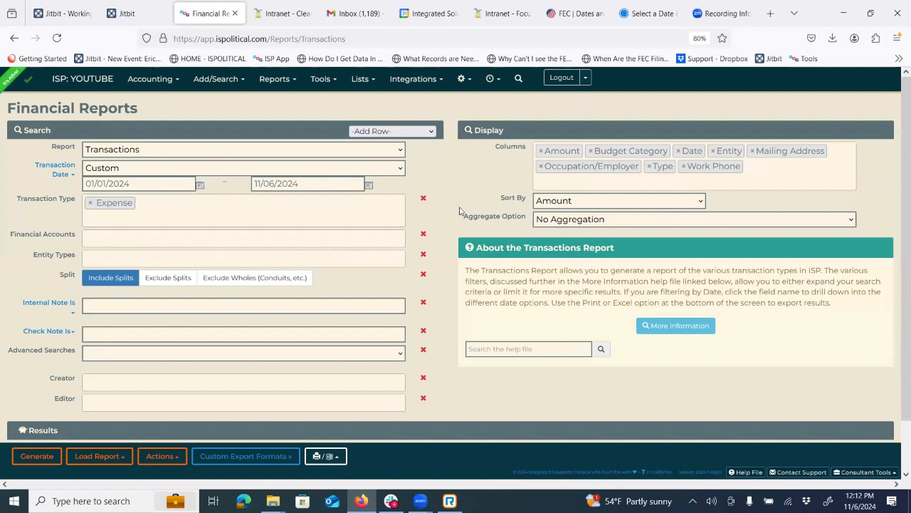
# - Go to Reports > Scheduled to reach the empty Scheduled Reports list
pyautogui.click(297, 84)
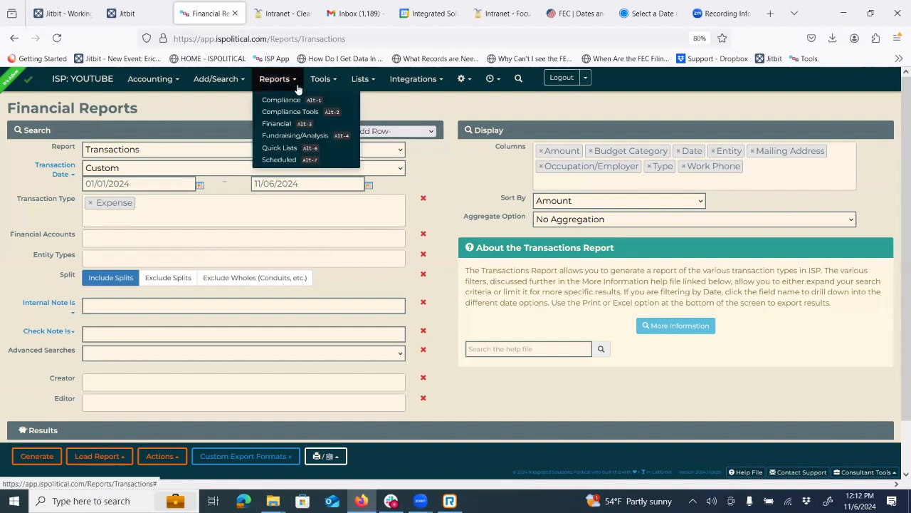
pyautogui.click(289, 161)
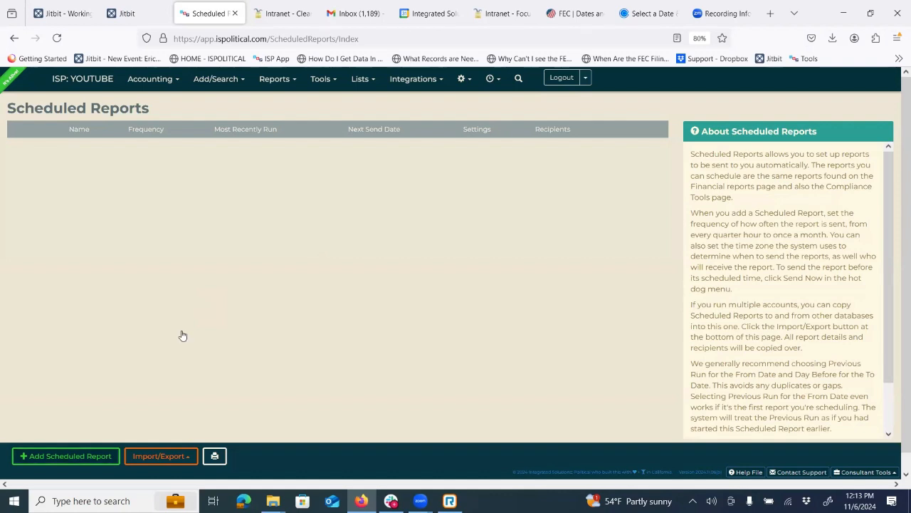
# - Start a new scheduled report and choose Detailed Financials from the Report list
pyautogui.click(44, 458)
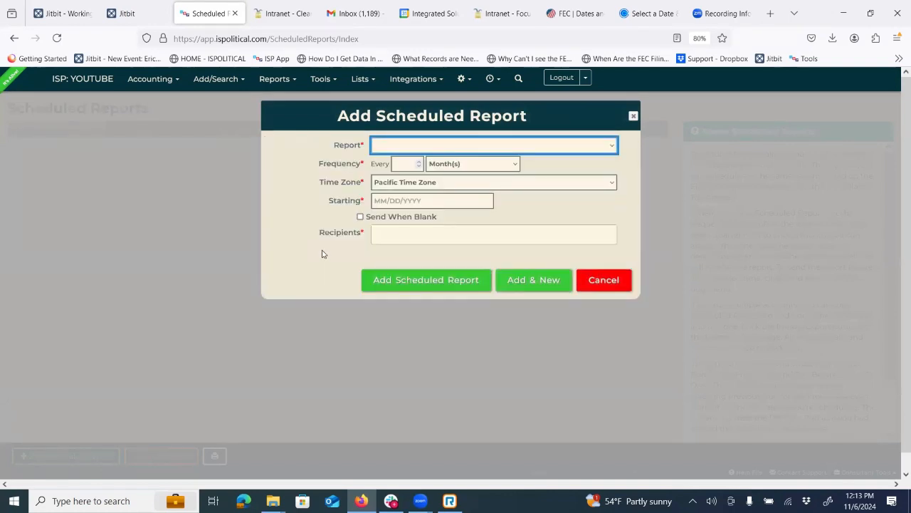
pyautogui.click(463, 148)
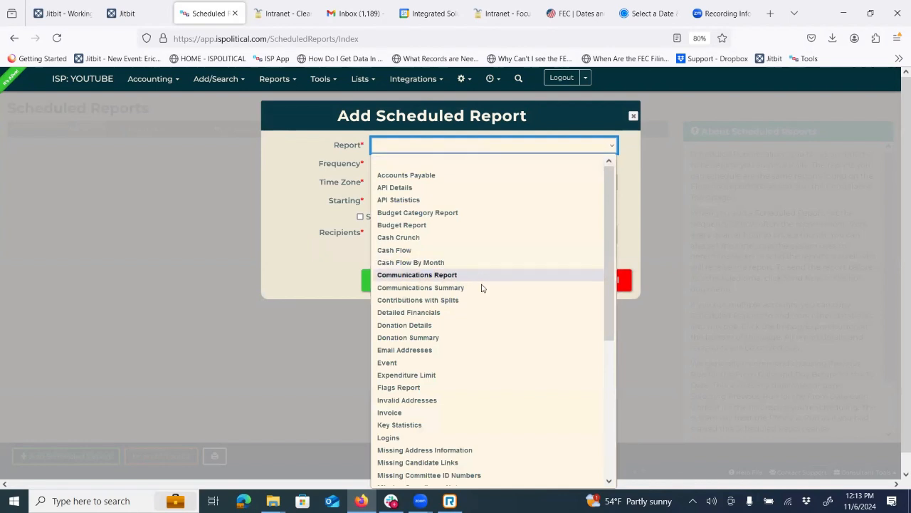
pyautogui.scroll(-3, 499, 258)
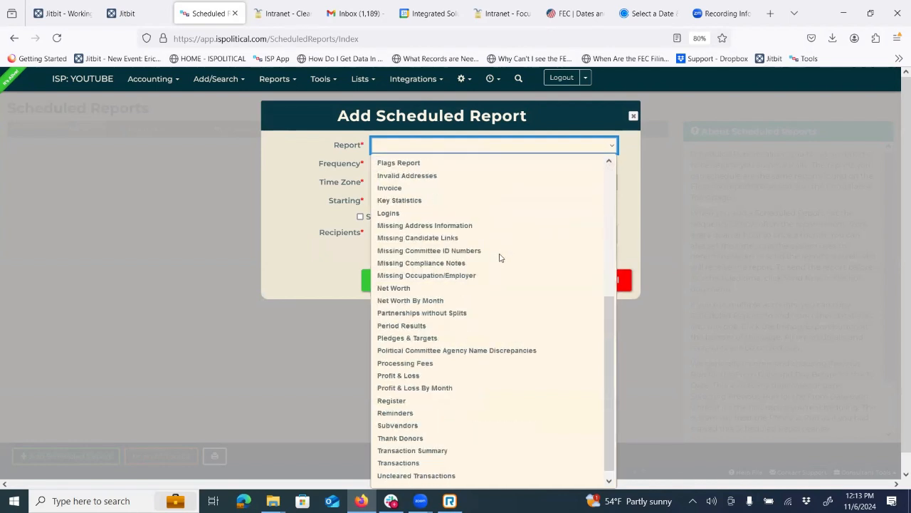
pyautogui.scroll(3, 499, 258)
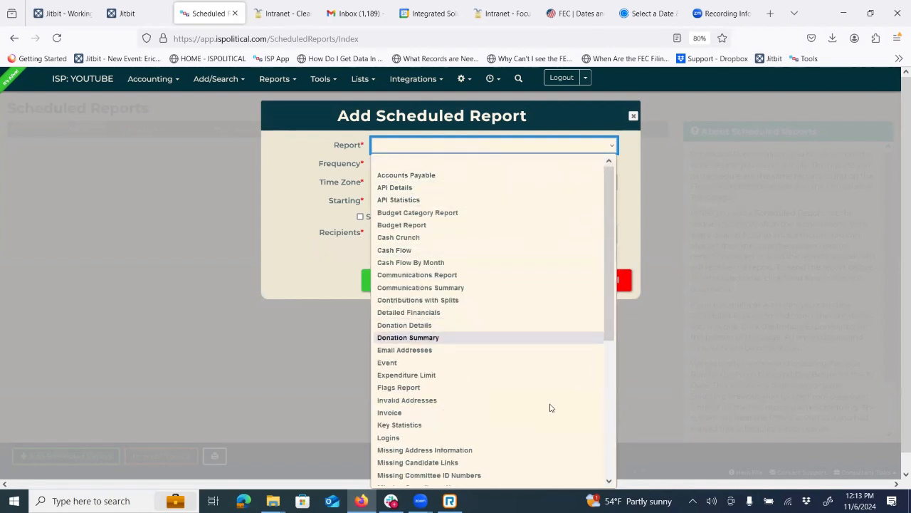
pyautogui.scroll(-2, 419, 467)
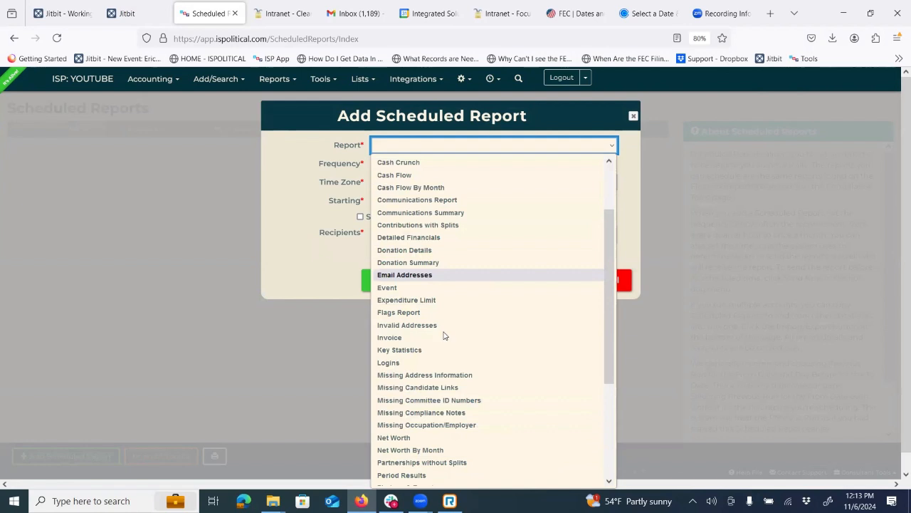
pyautogui.scroll(2, 481, 280)
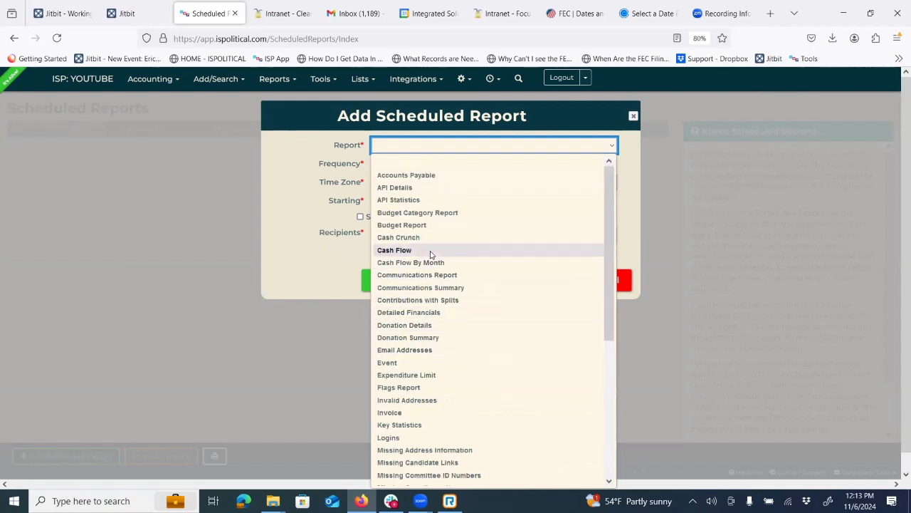
pyautogui.scroll(-2, 452, 327)
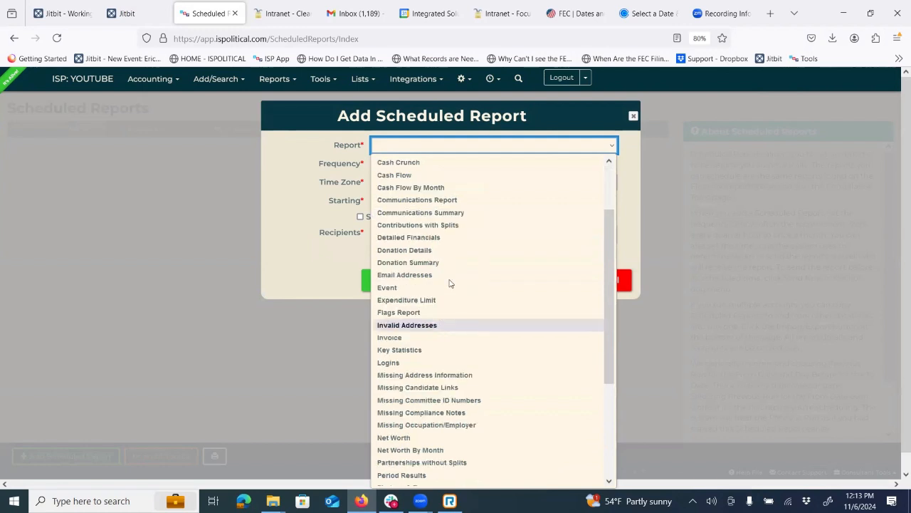
pyautogui.click(422, 240)
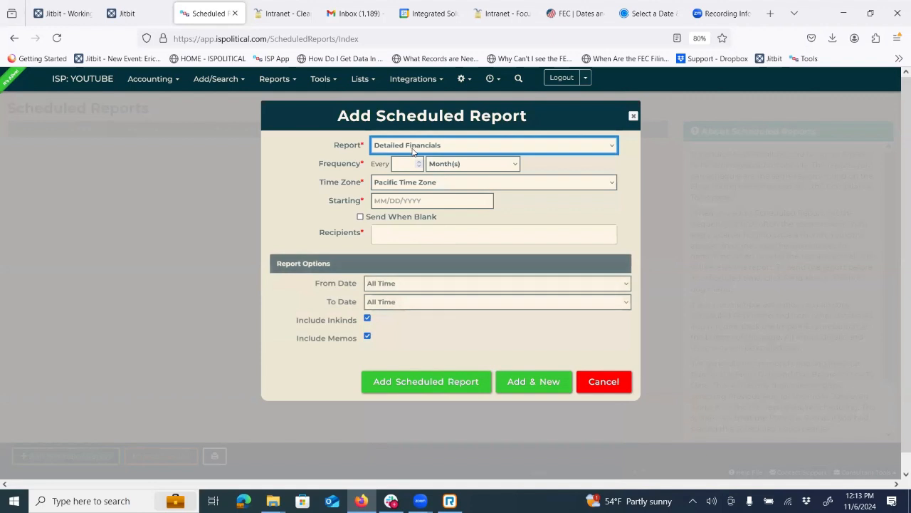
# - Make the schedule repeat every 1 week in Pacific Time Zone
pyautogui.click(406, 163)
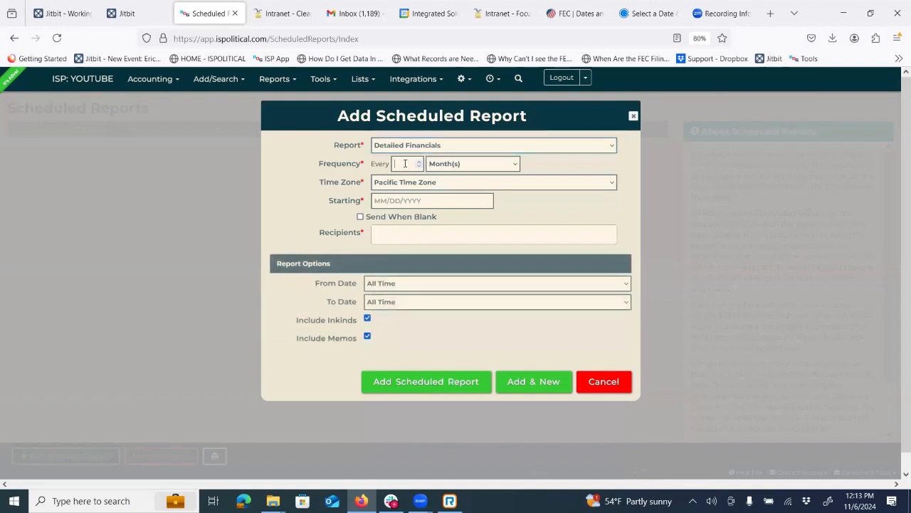
pyautogui.write('1')
pyautogui.click(457, 164)
pyautogui.click(458, 193)
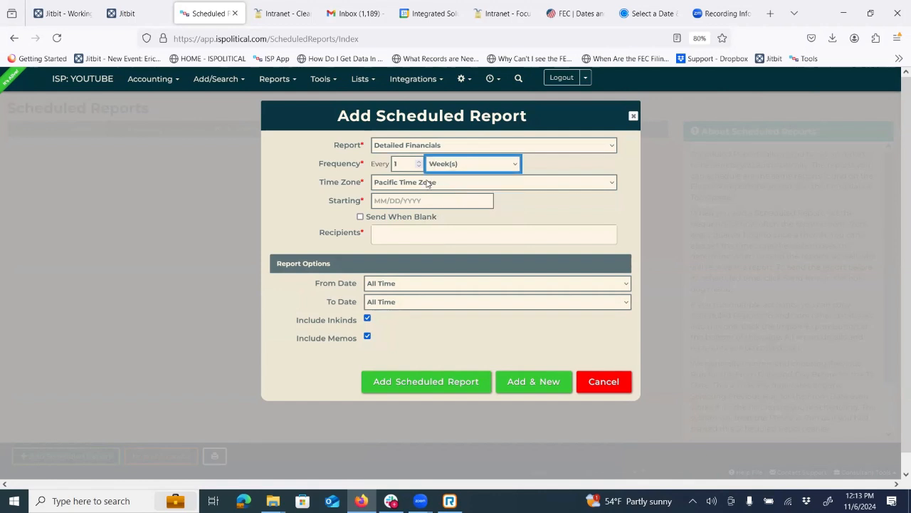
pyautogui.click(428, 183)
pyautogui.click(406, 272)
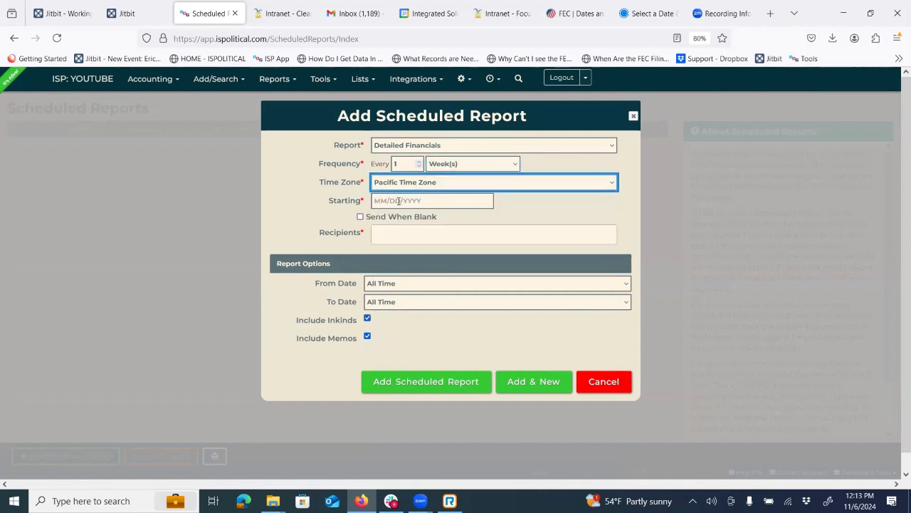
# - Set the schedule to start on 11/11/2024 at 8:00 am
pyautogui.click(399, 201)
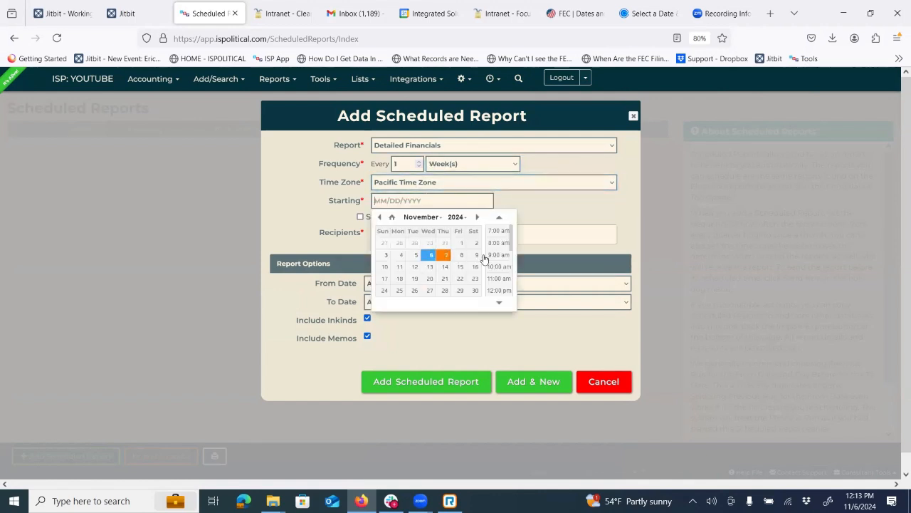
pyautogui.click(400, 266)
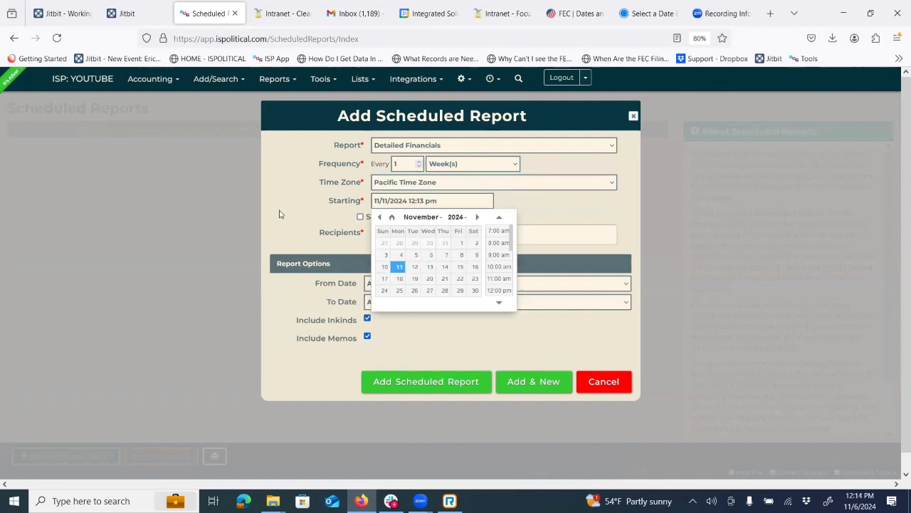
pyautogui.click(399, 201)
pyautogui.click(426, 200)
pyautogui.click(499, 242)
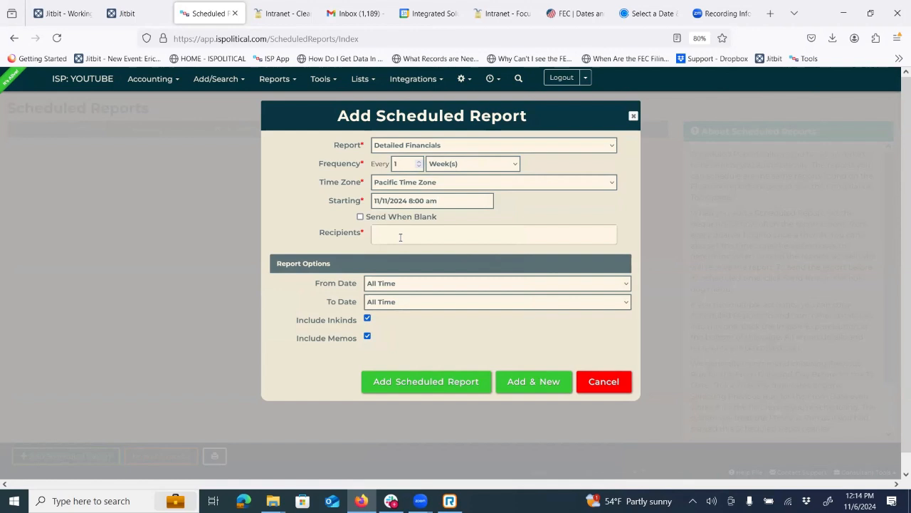
# - Review the recipient list and leave From Date at All Time
pyautogui.click(400, 237)
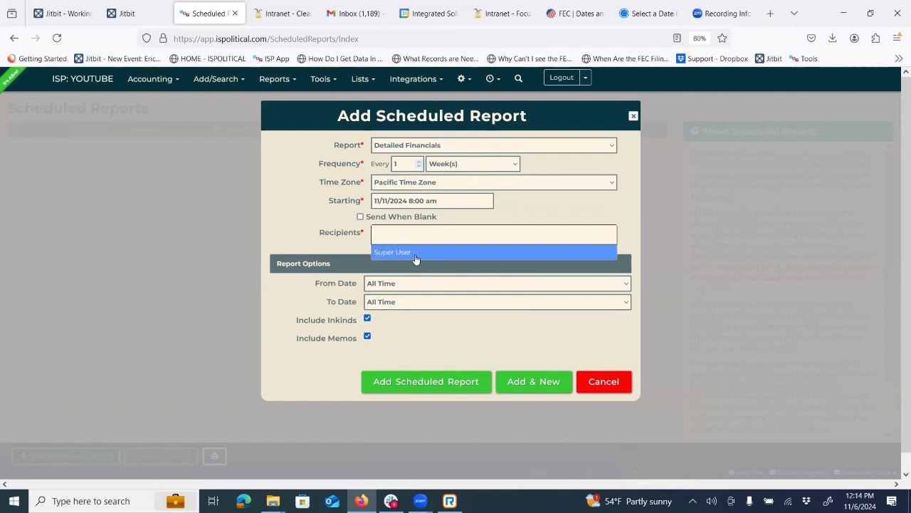
pyautogui.click(427, 200)
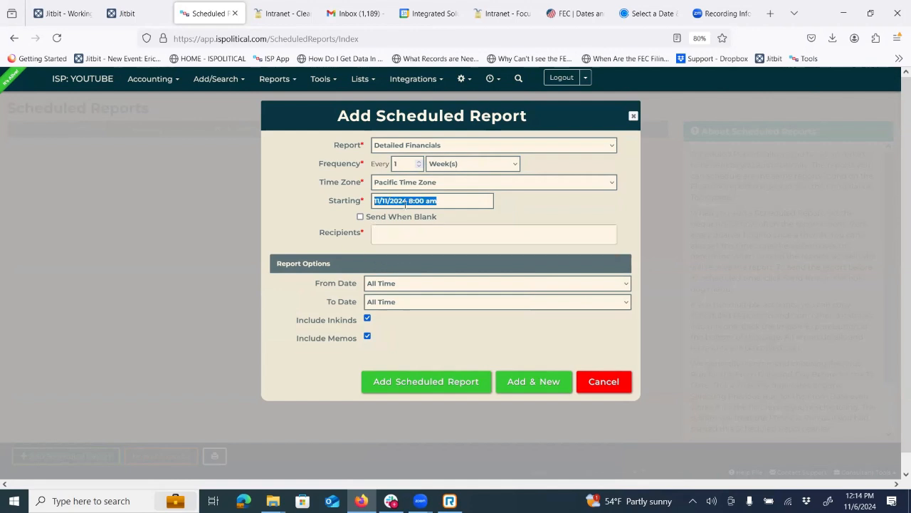
pyautogui.click(301, 191)
pyautogui.click(398, 235)
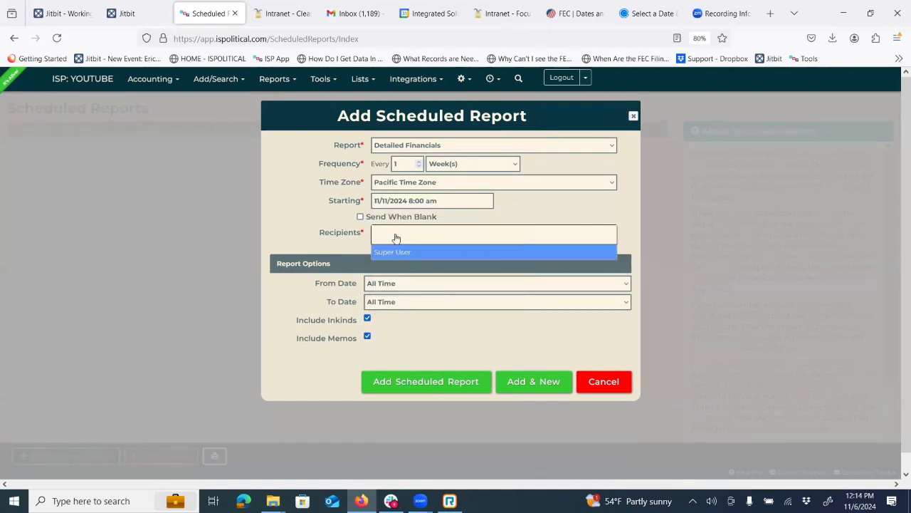
pyautogui.click(287, 184)
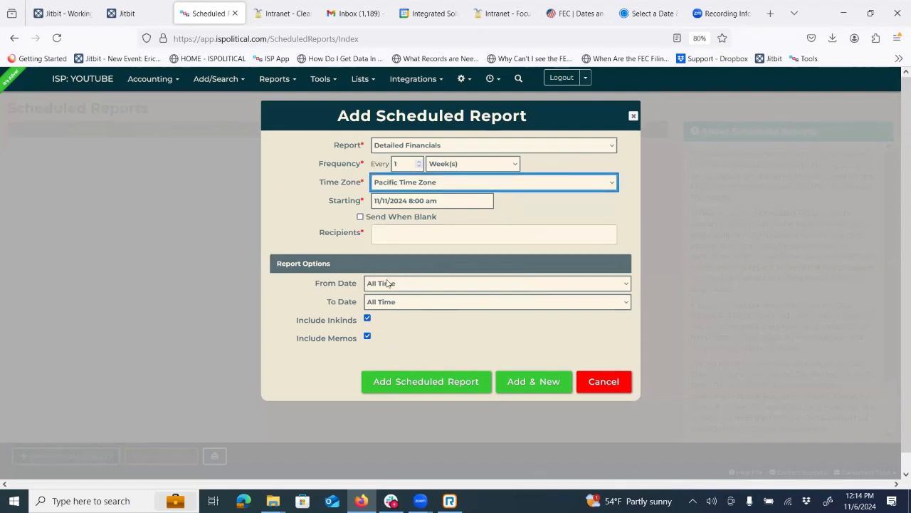
pyautogui.click(449, 288)
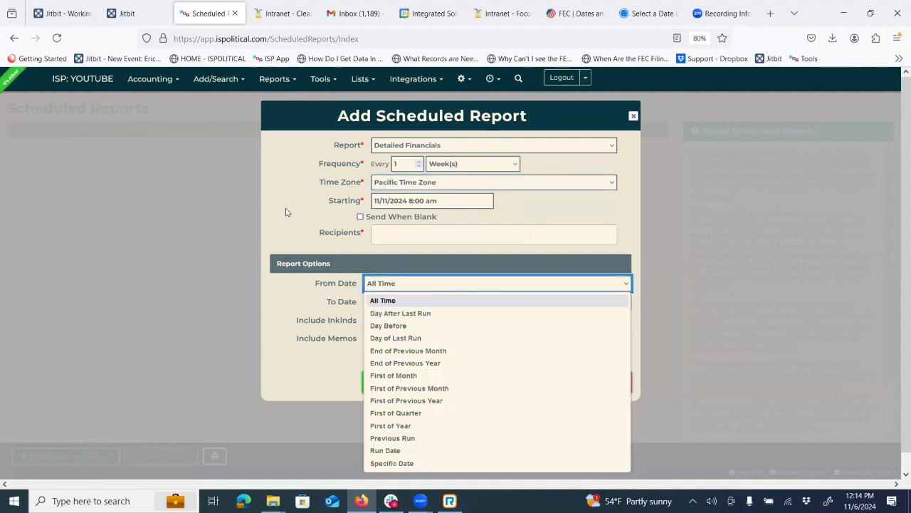
pyautogui.click(287, 212)
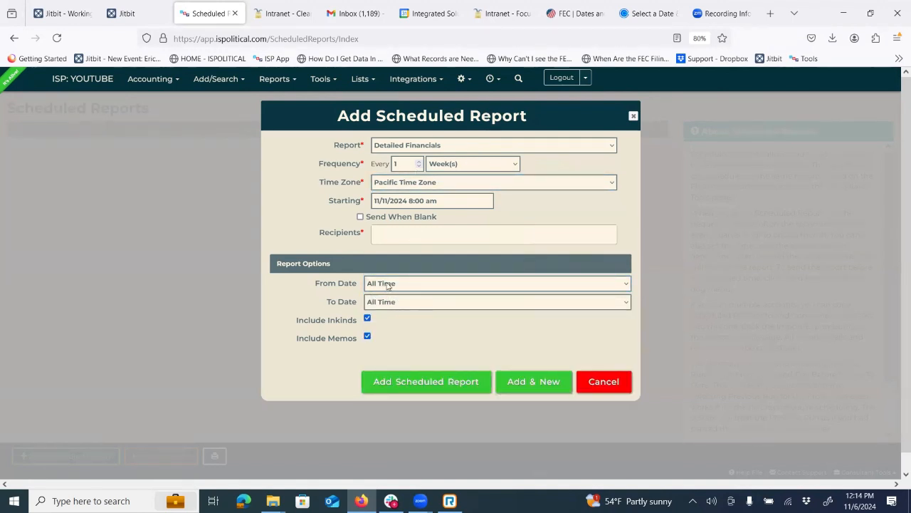
# - Add Super User as the recipient and save the weekly scheduled report
pyautogui.click(437, 392)
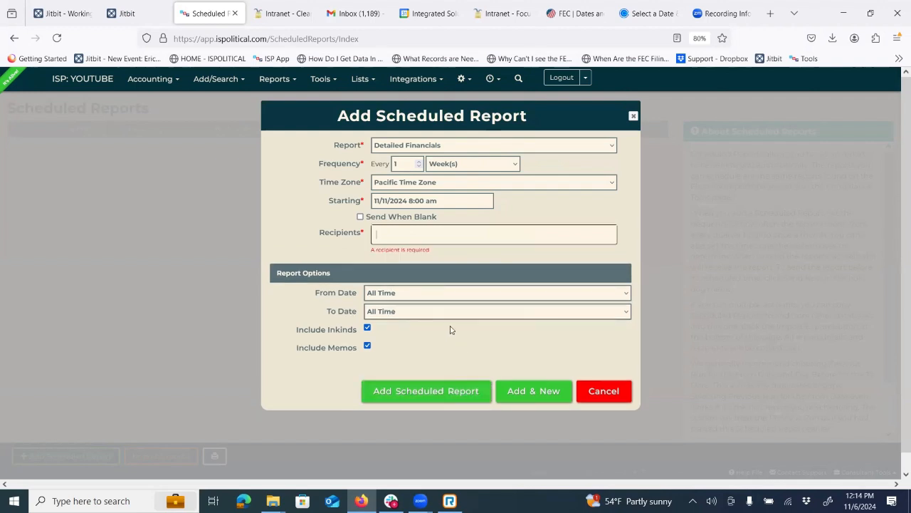
pyautogui.click(392, 234)
pyautogui.click(415, 252)
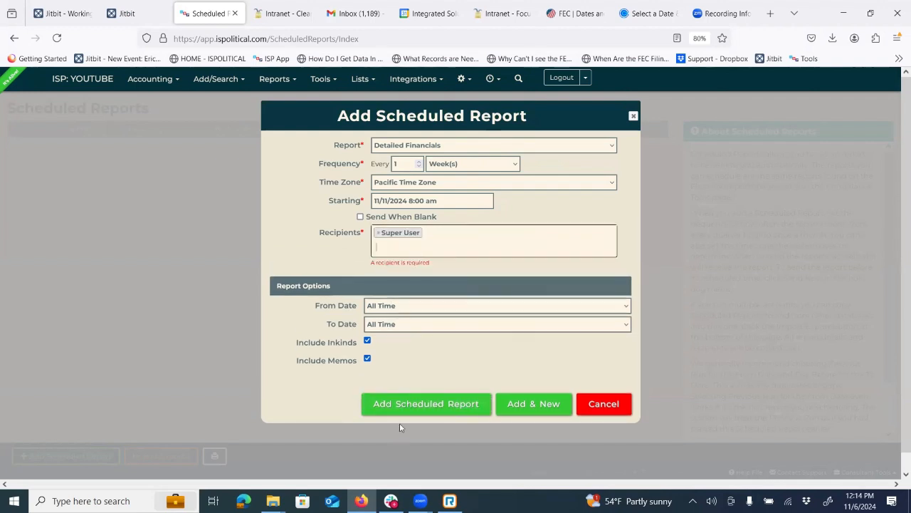
pyautogui.click(424, 404)
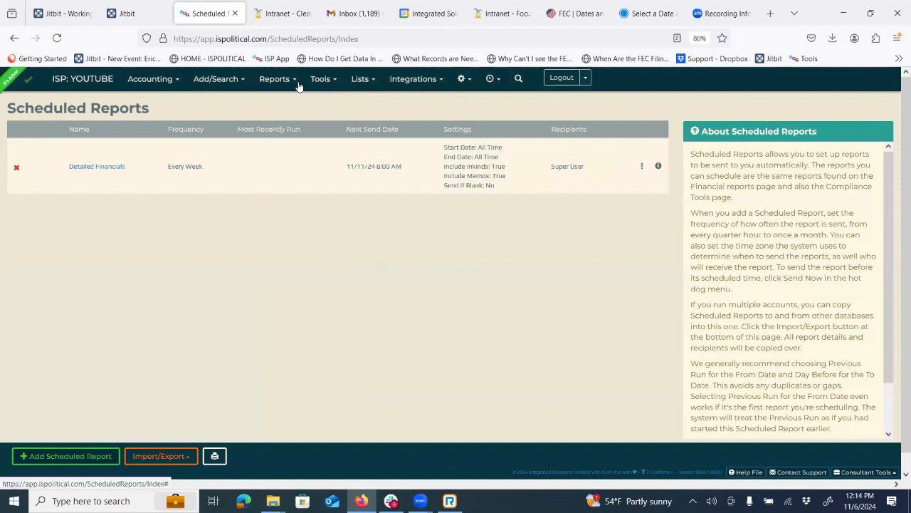
pyautogui.click(275, 78)
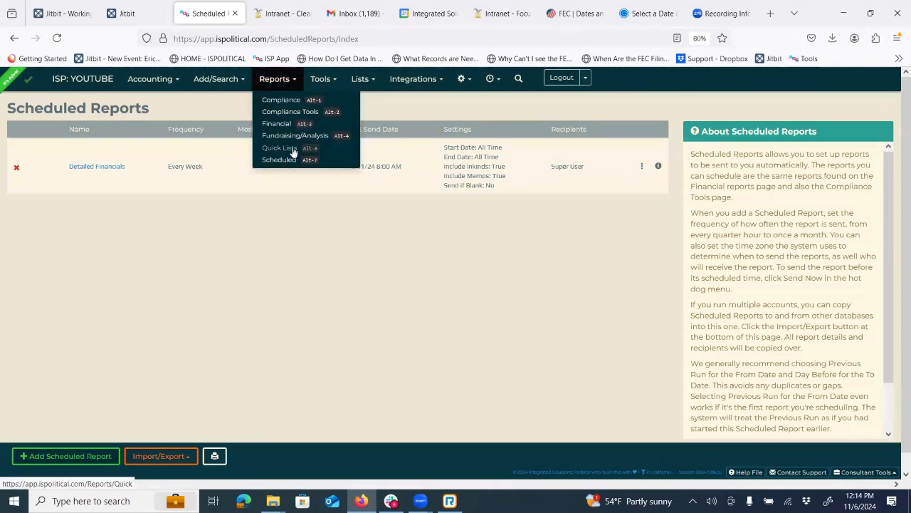
# - Go to Quick Lists and try the Excel: Donor Summary format with All Donors
pyautogui.click(293, 149)
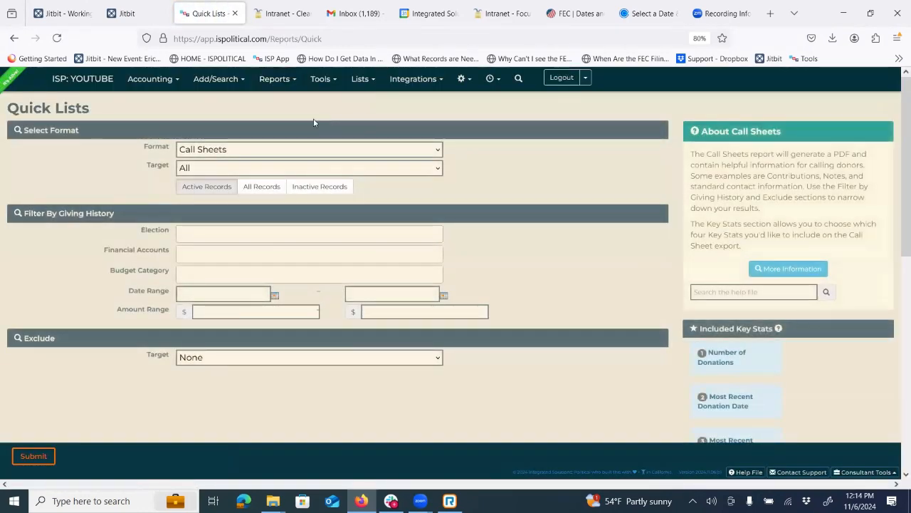
pyautogui.click(223, 151)
pyautogui.click(235, 183)
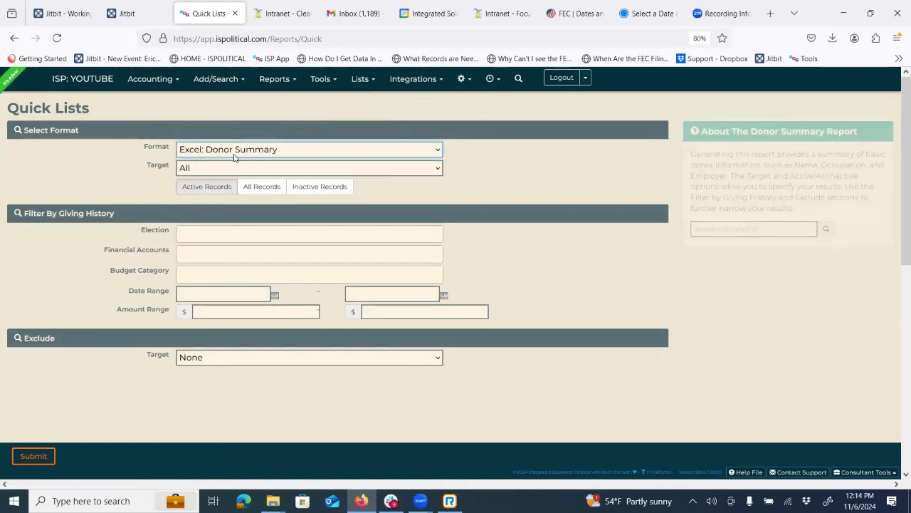
pyautogui.click(214, 171)
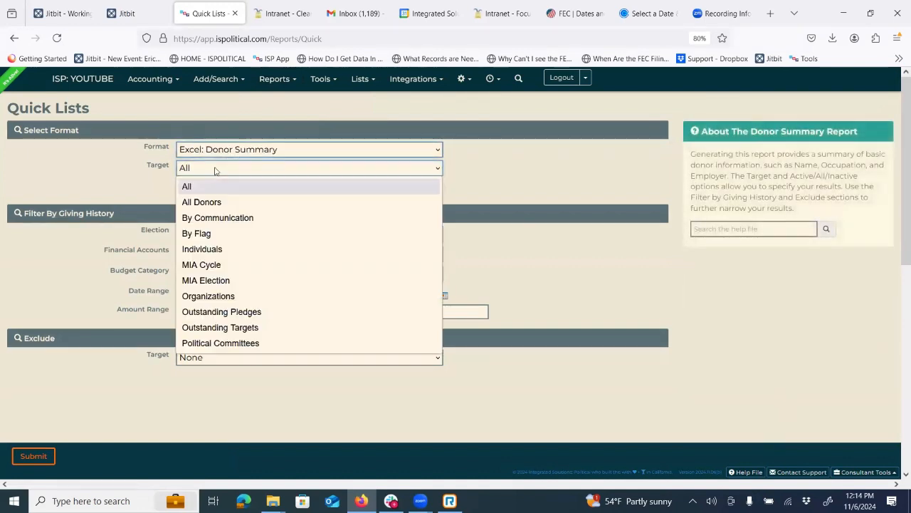
pyautogui.click(206, 203)
# - Target Organizations and switch the format to Excel: Detailed Fundraising Export
pyautogui.click(212, 170)
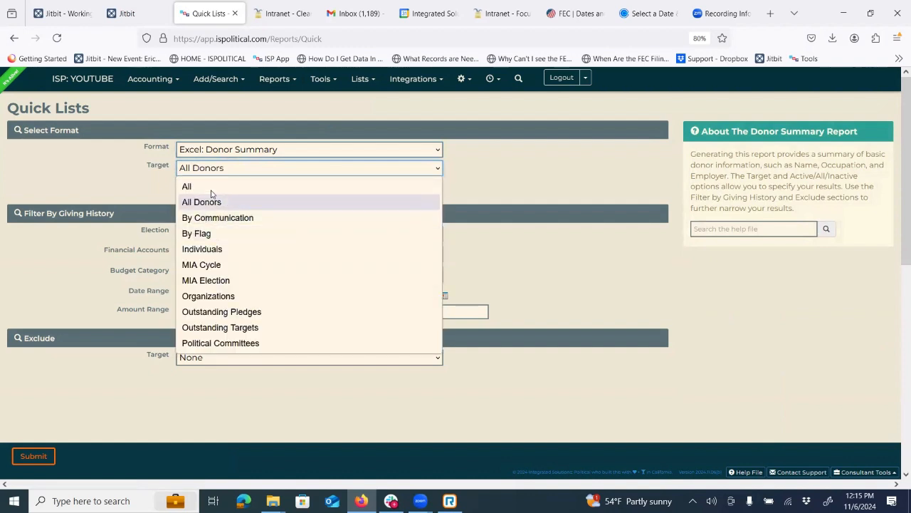
pyautogui.click(211, 189)
pyautogui.click(211, 171)
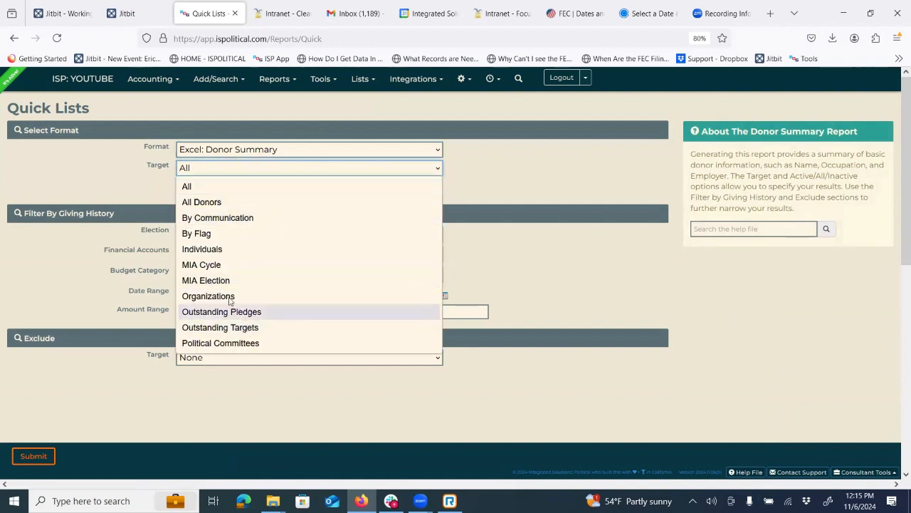
pyautogui.click(230, 297)
pyautogui.click(262, 151)
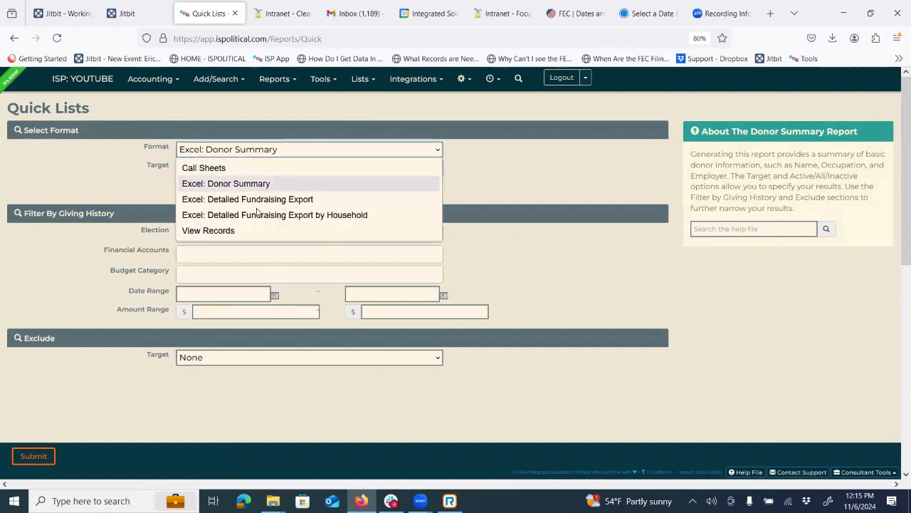
pyautogui.click(306, 201)
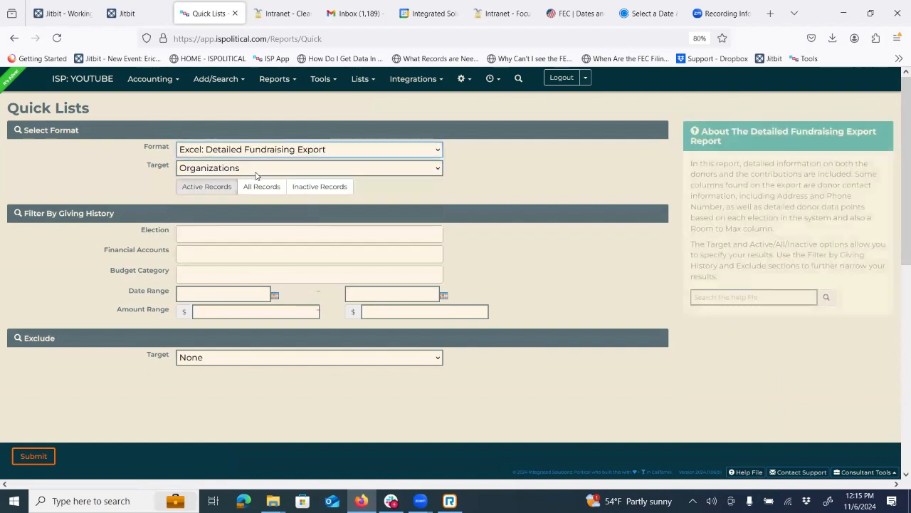
# - Submit the Detailed Fundraising Export for All Donors filtered to the G-2024 election
pyautogui.click(214, 168)
pyautogui.click(212, 204)
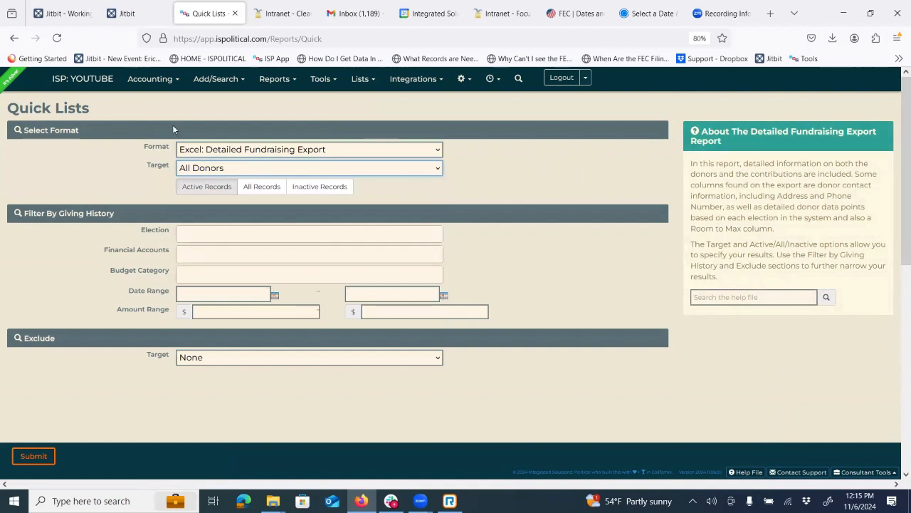
pyautogui.click(206, 235)
pyautogui.click(212, 252)
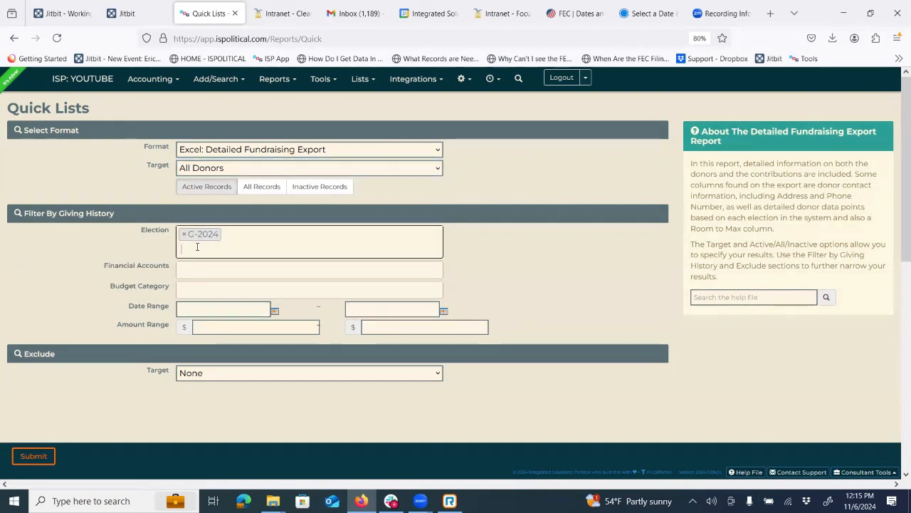
pyautogui.click(202, 294)
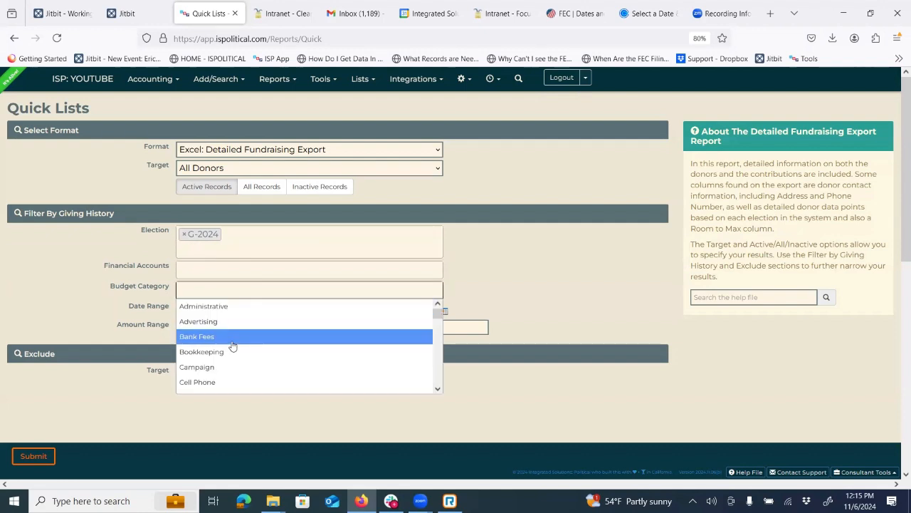
pyautogui.scroll(-5, 233, 346)
pyautogui.scroll(2, 233, 346)
pyautogui.click(44, 312)
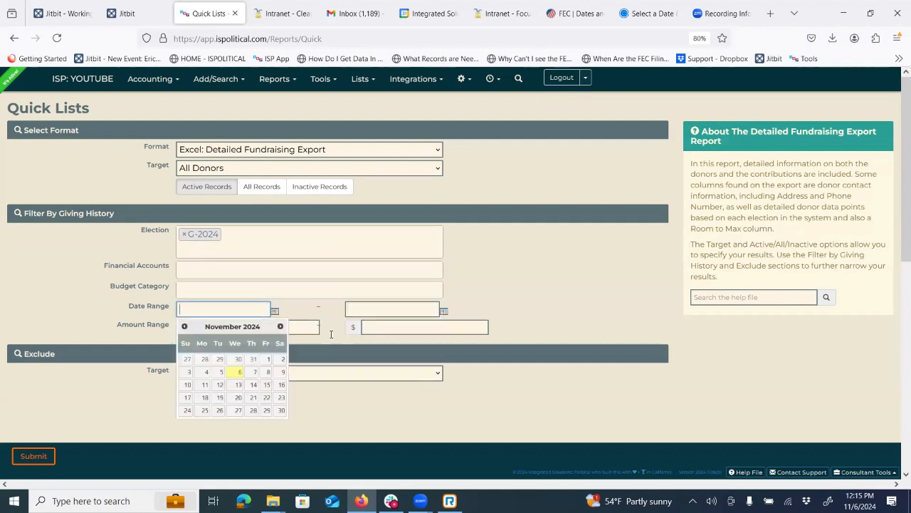
pyautogui.click(545, 278)
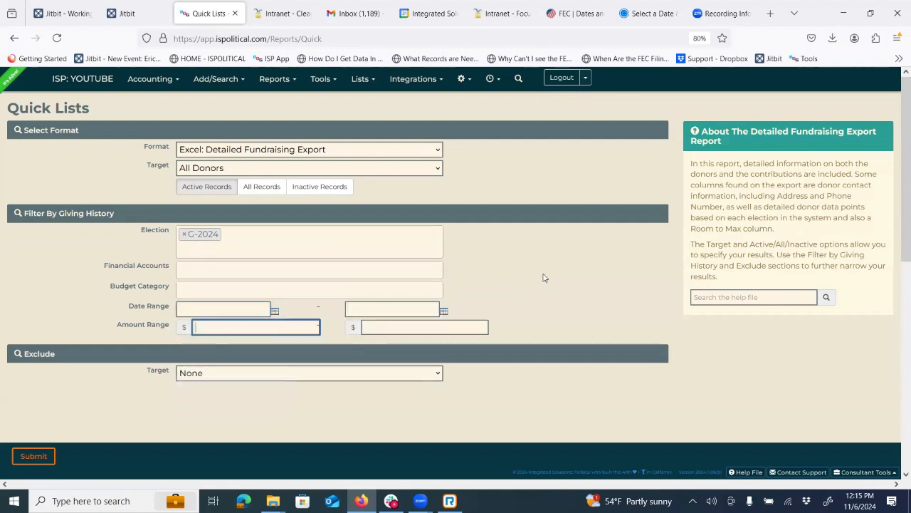
pyautogui.click(35, 456)
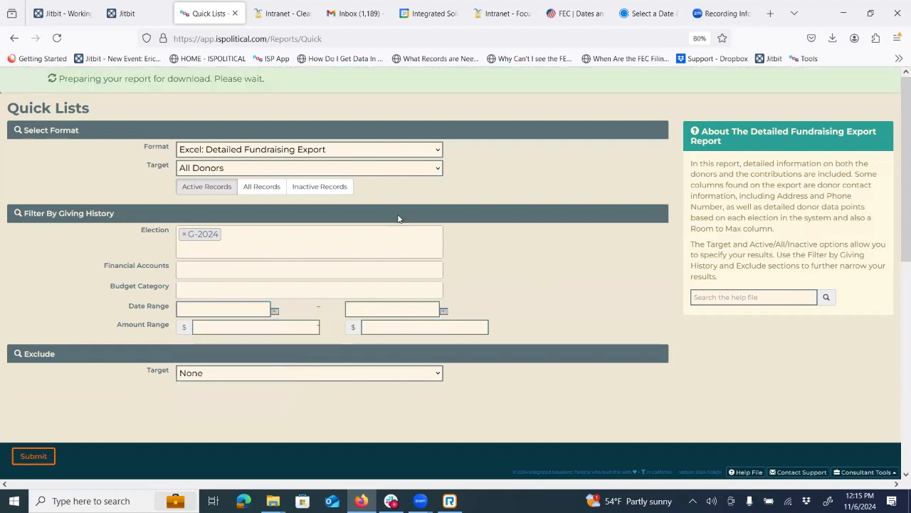